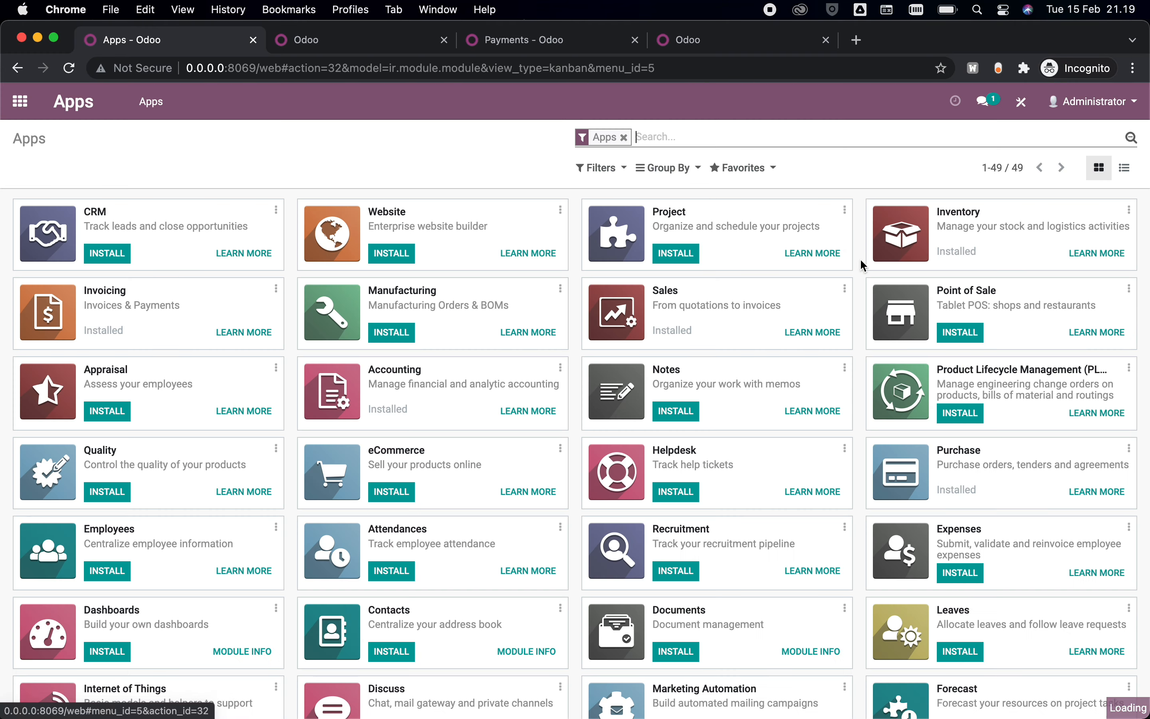
Remove the Apps filter from the module list and view the Change Vendor in Purchase Order module's information
click(624, 139)
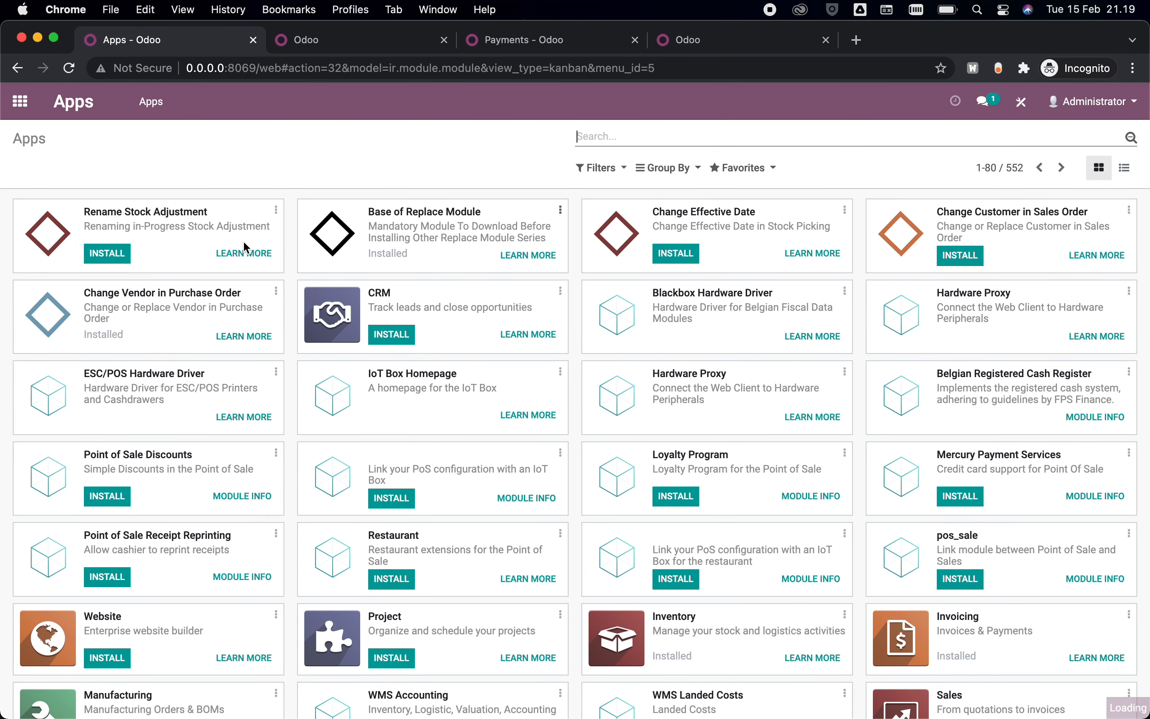
click(276, 291)
click(276, 316)
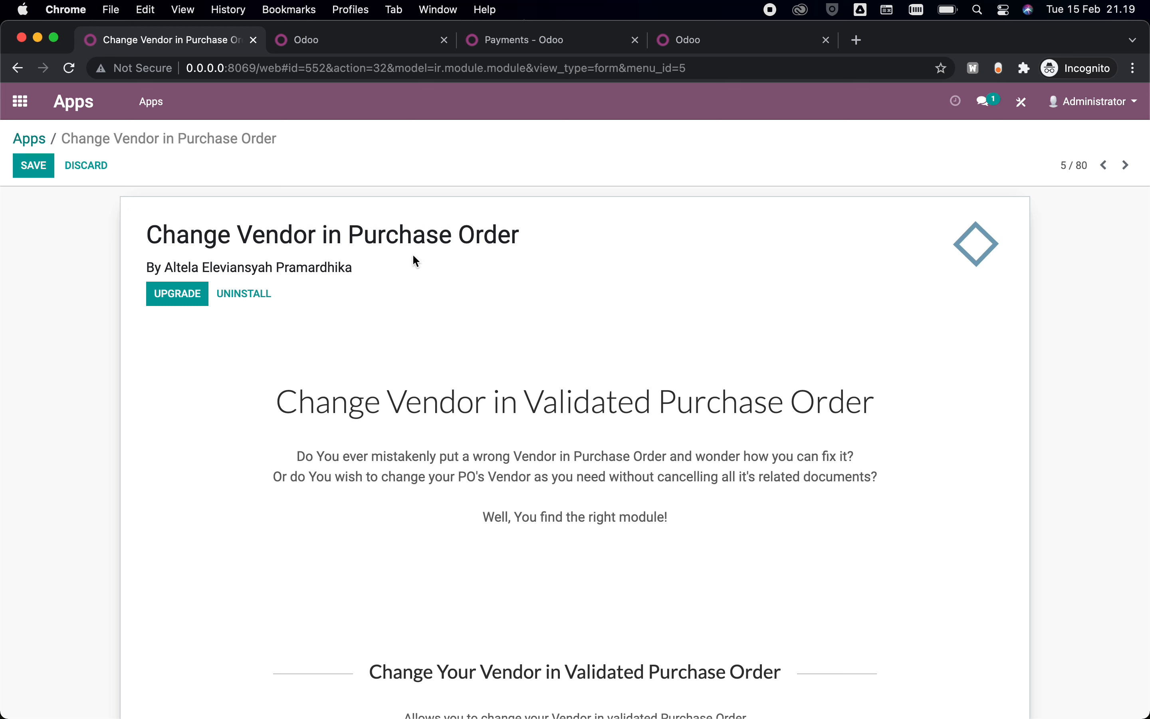
Set the Administrator user's Replace Privilege to Change Vendor in Purchase Order in the user access rights and save
click(38, 111)
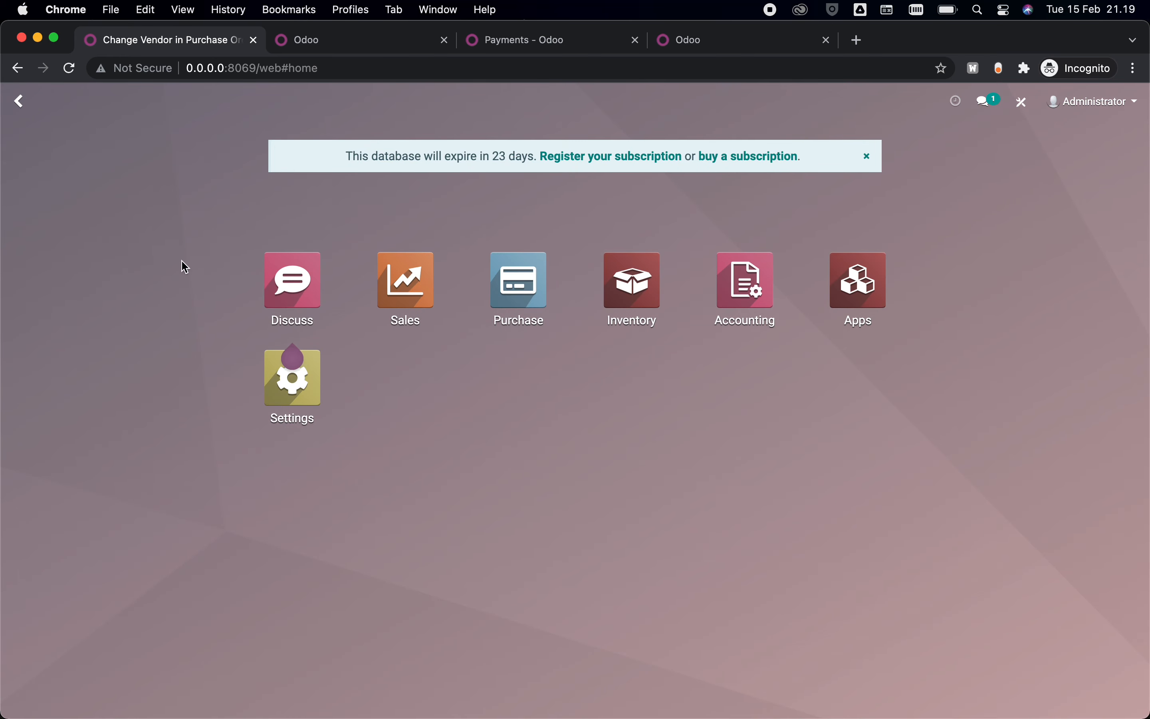
click(285, 380)
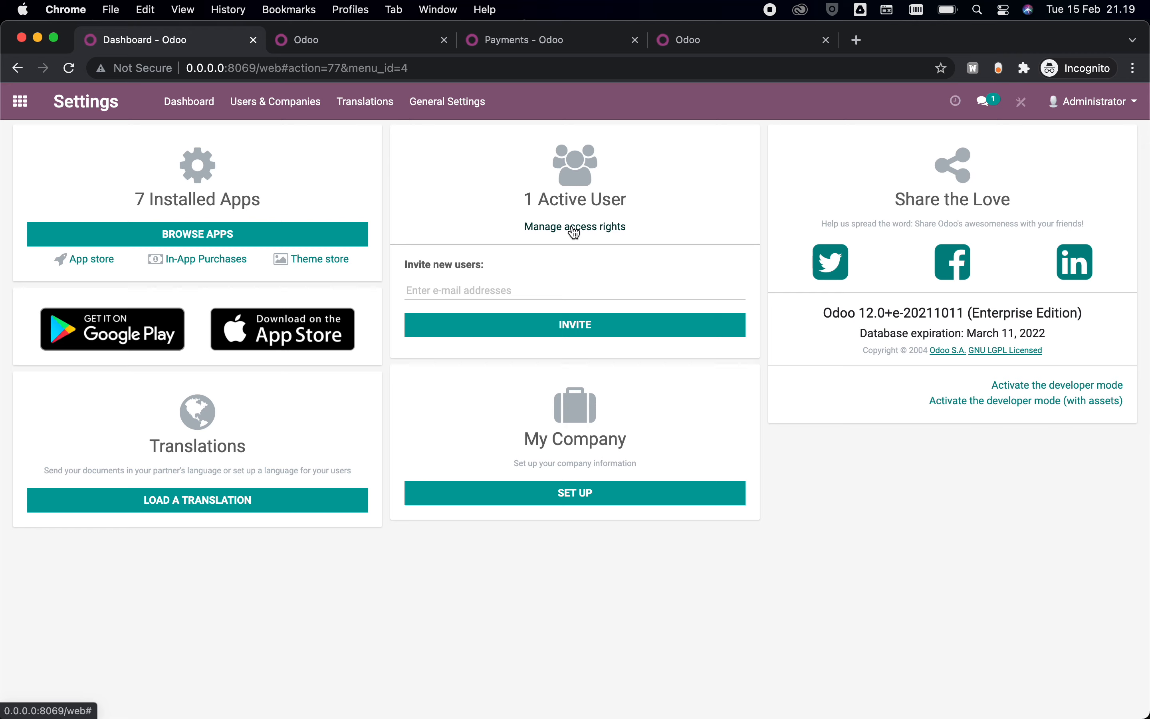
click(574, 227)
click(181, 239)
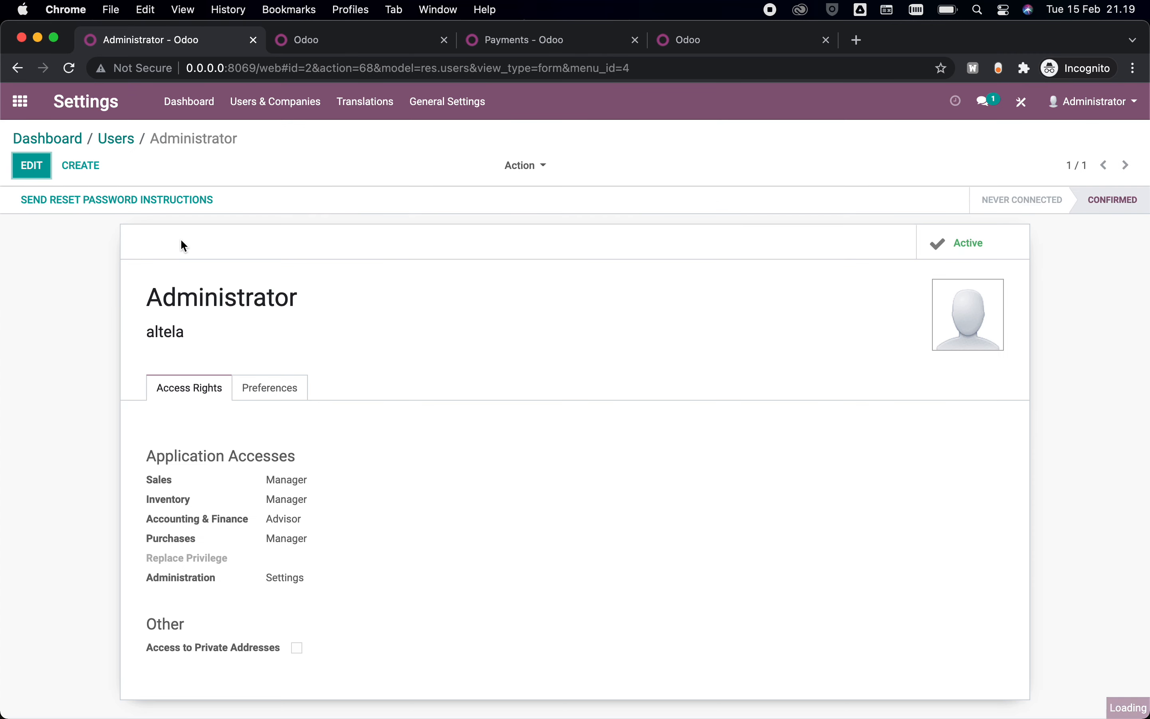
click(31, 165)
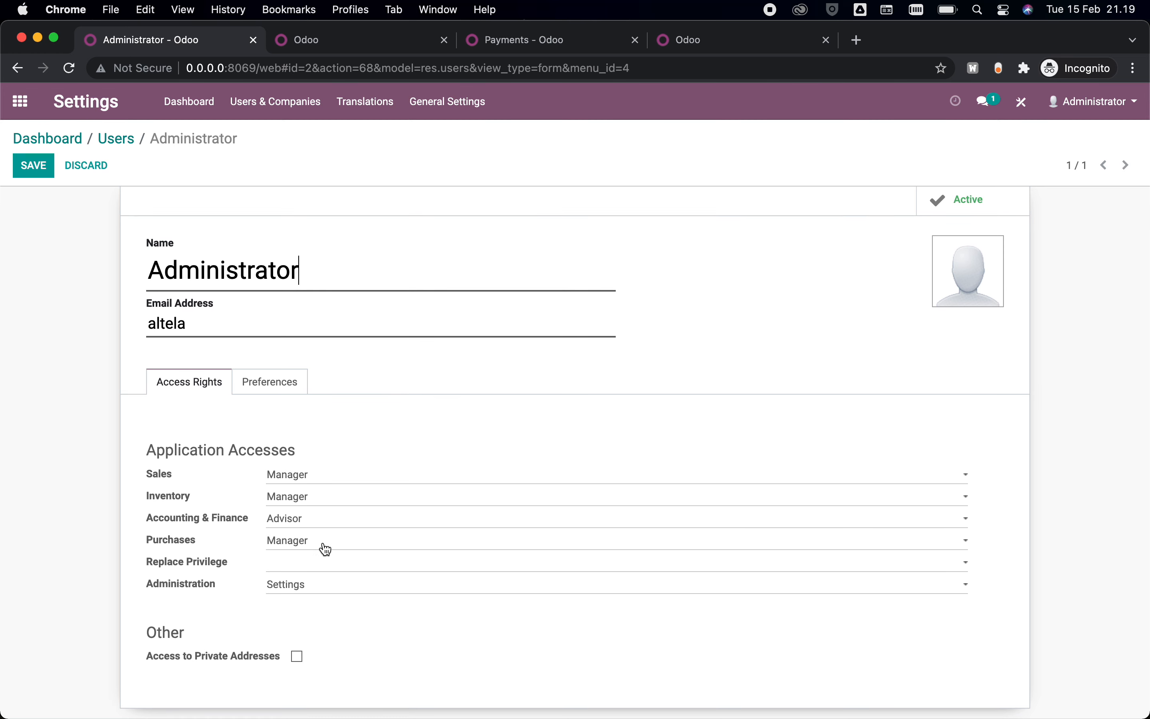
click(335, 563)
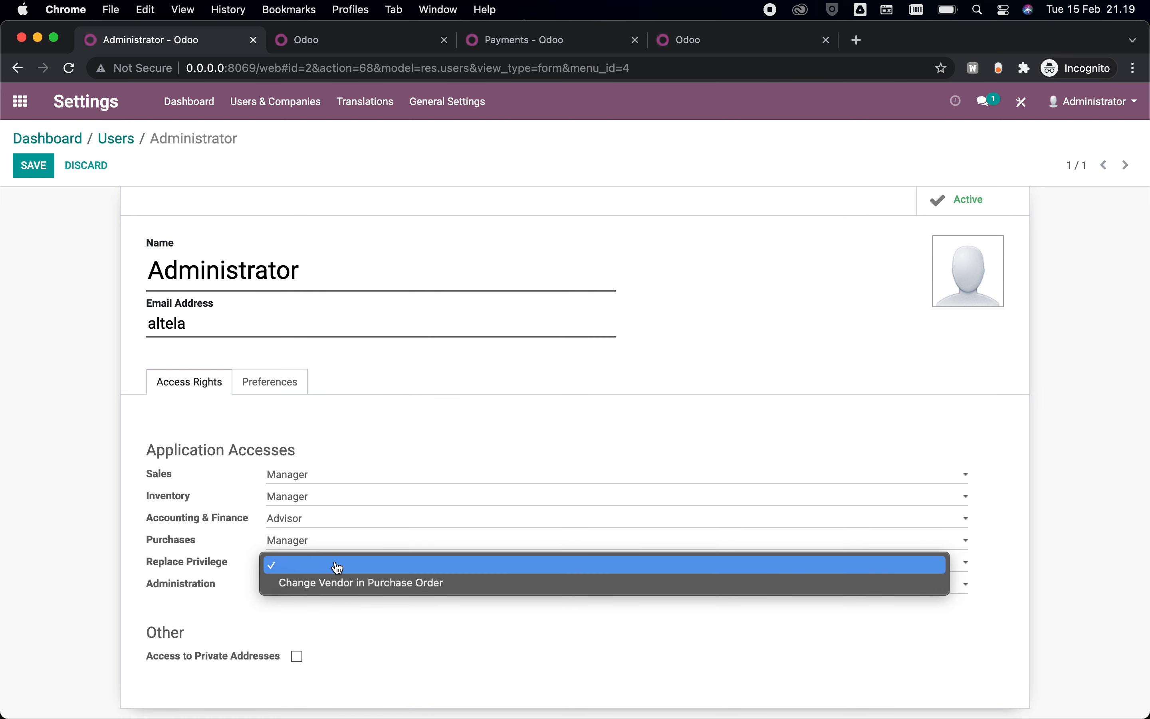
click(333, 585)
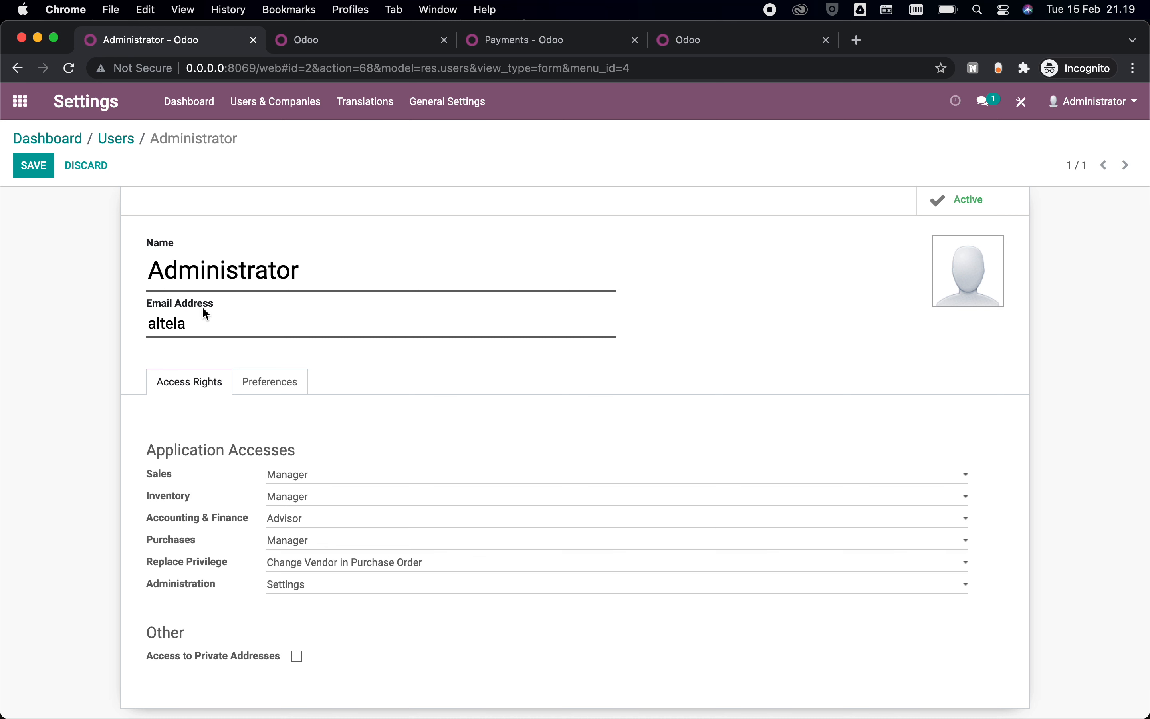
click(32, 169)
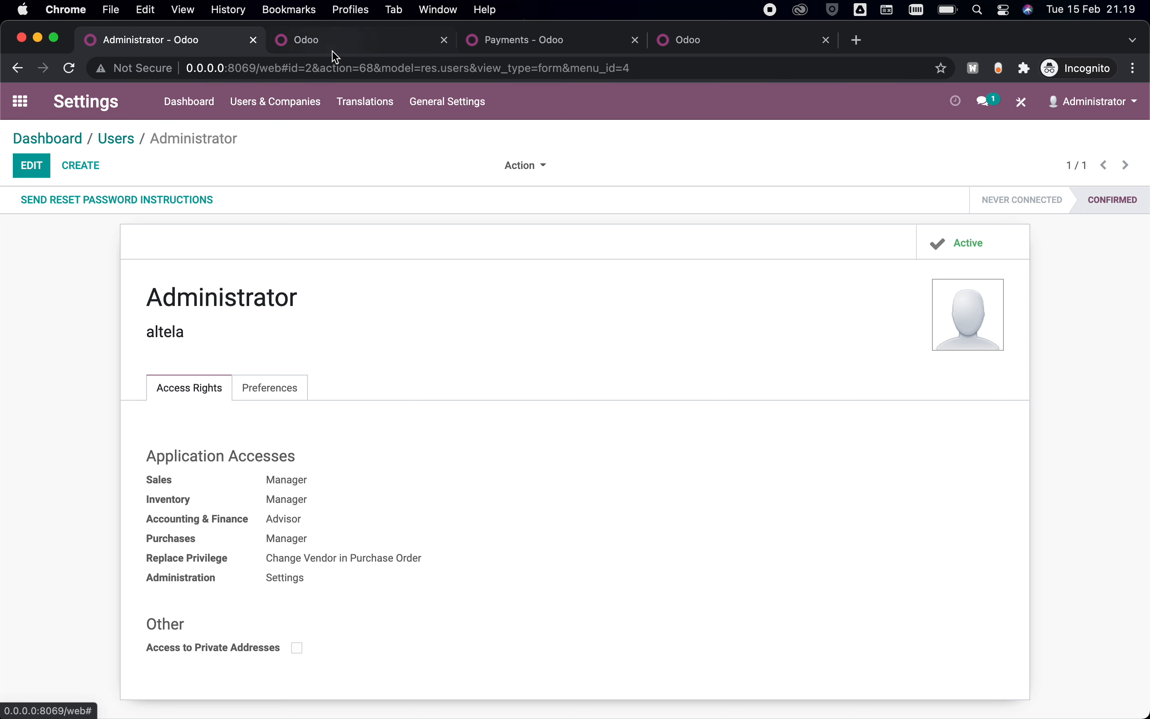
Switch to the open Trash Can purchase order and reload it to apply the new privilege
click(337, 46)
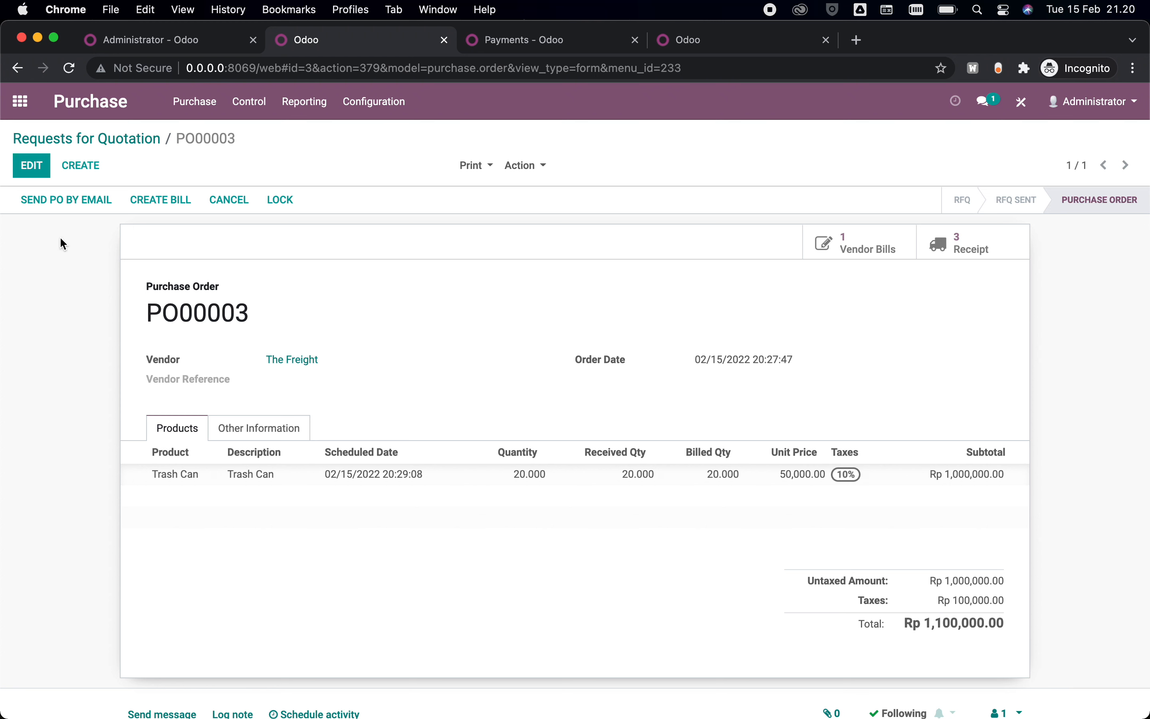
click(33, 174)
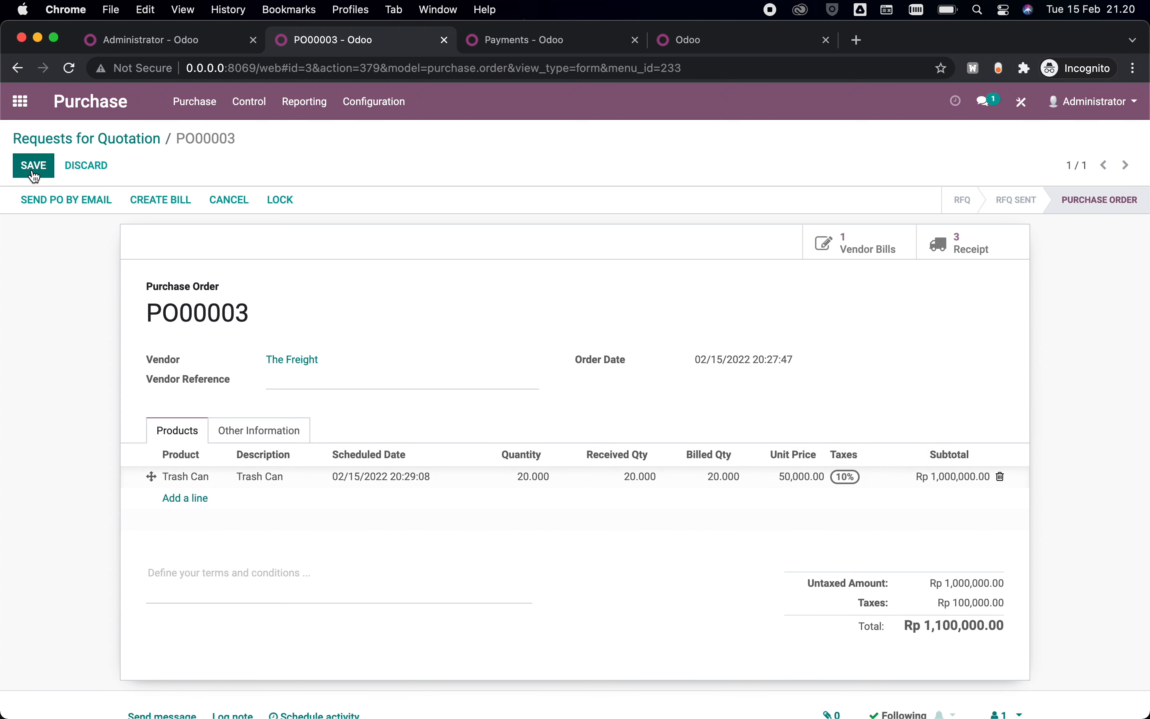
click(73, 74)
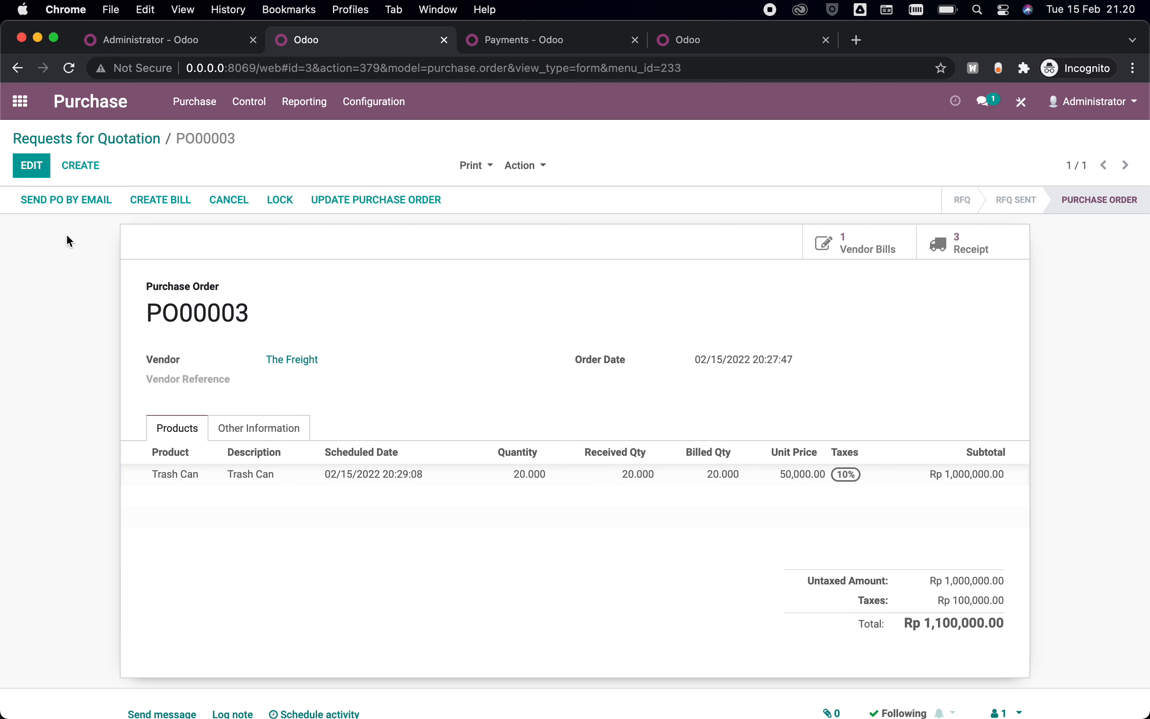
Change the Trash Can purchase order's vendor to Sanitary Store, save it, and run Update Purchase Order
click(32, 165)
drag(333, 363, 228, 359)
key(BackSpace)
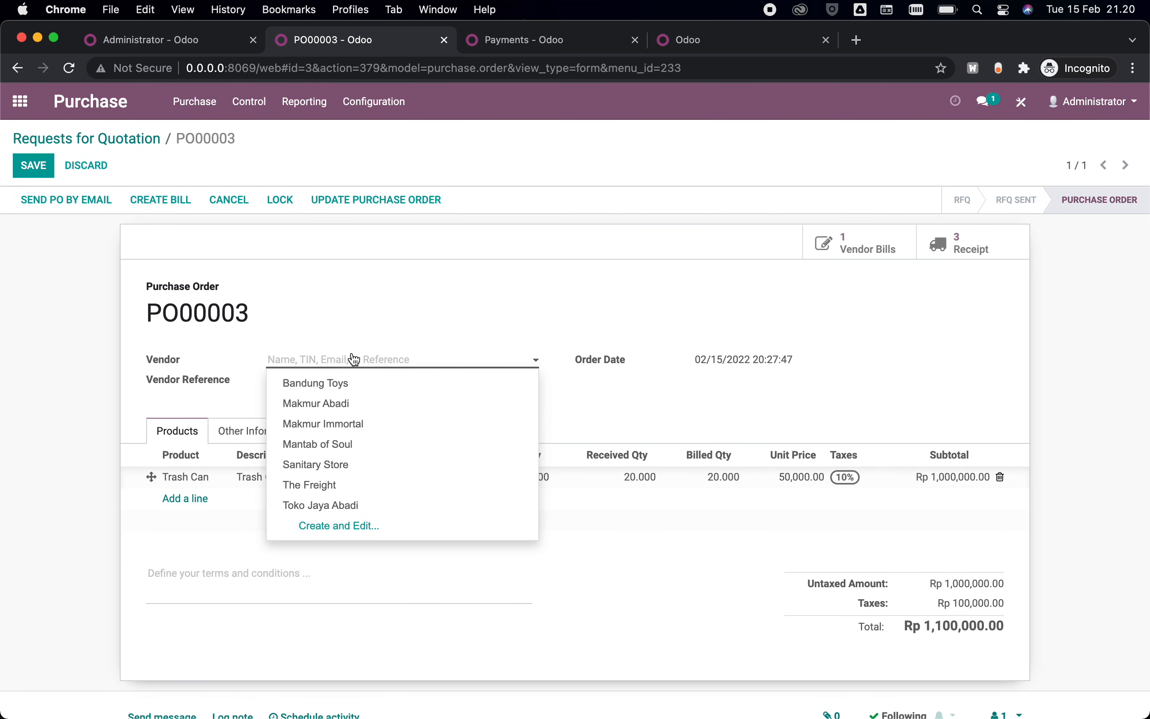
text(Sani)
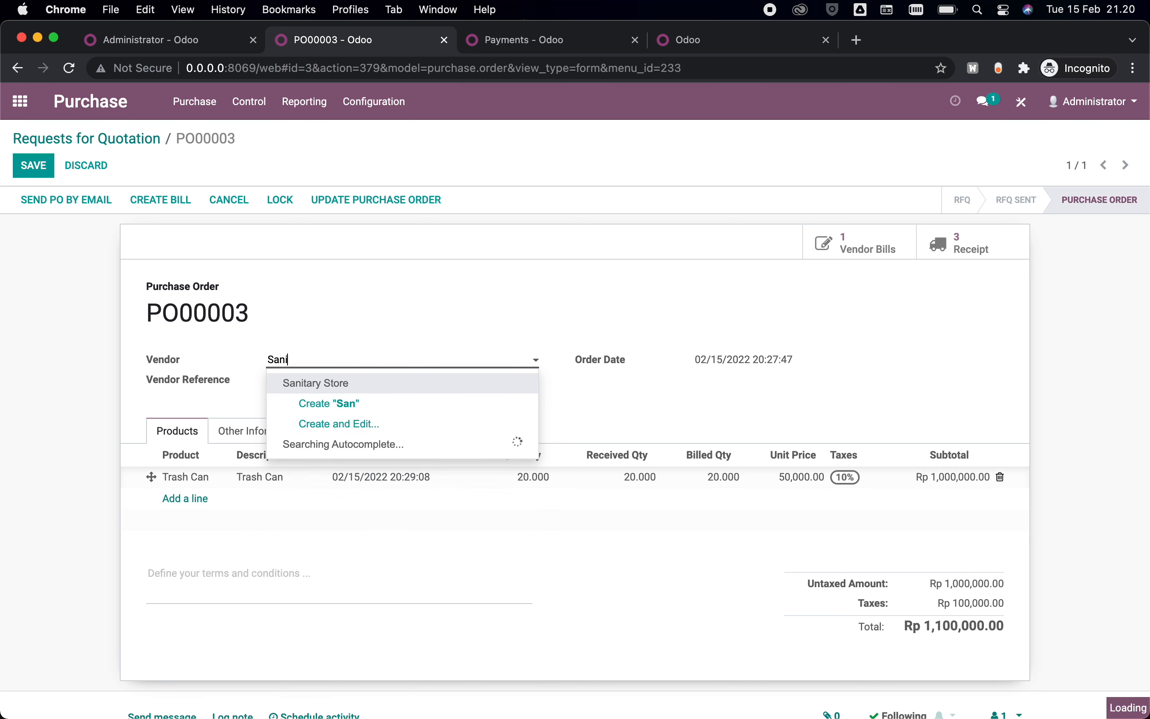
click(350, 380)
click(26, 165)
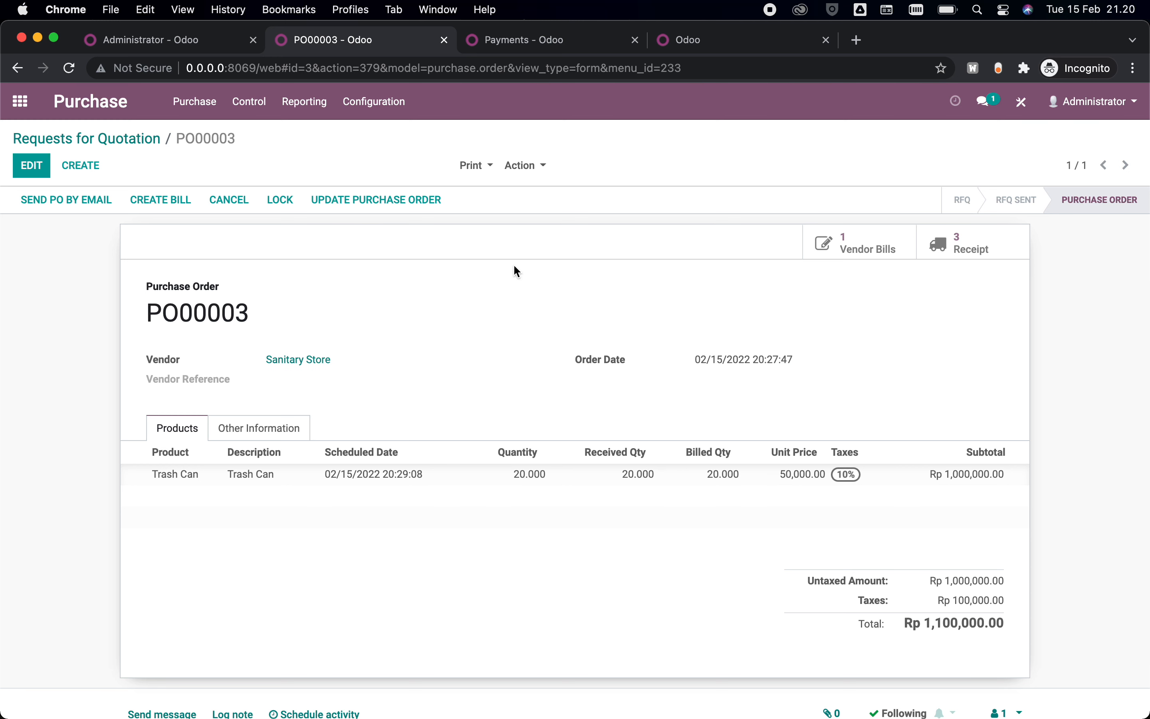
click(333, 202)
Check the partner on the purchase order's receipts, and the vendor and payments on its vendor bill
click(999, 240)
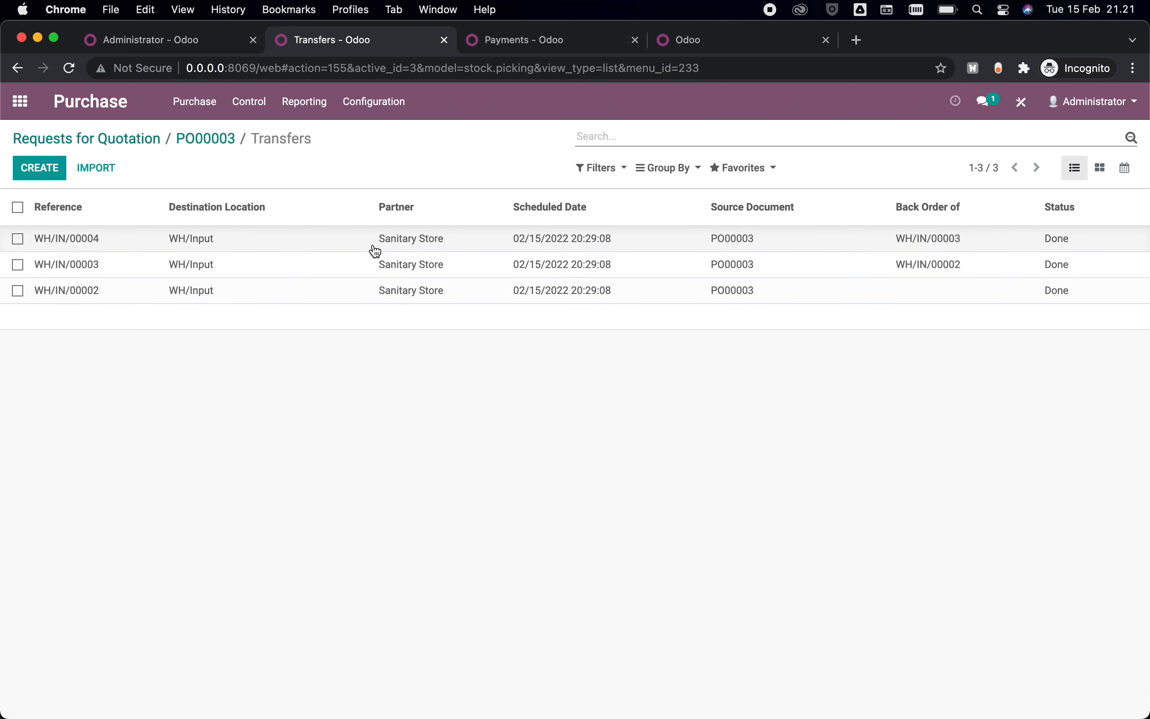
click(209, 139)
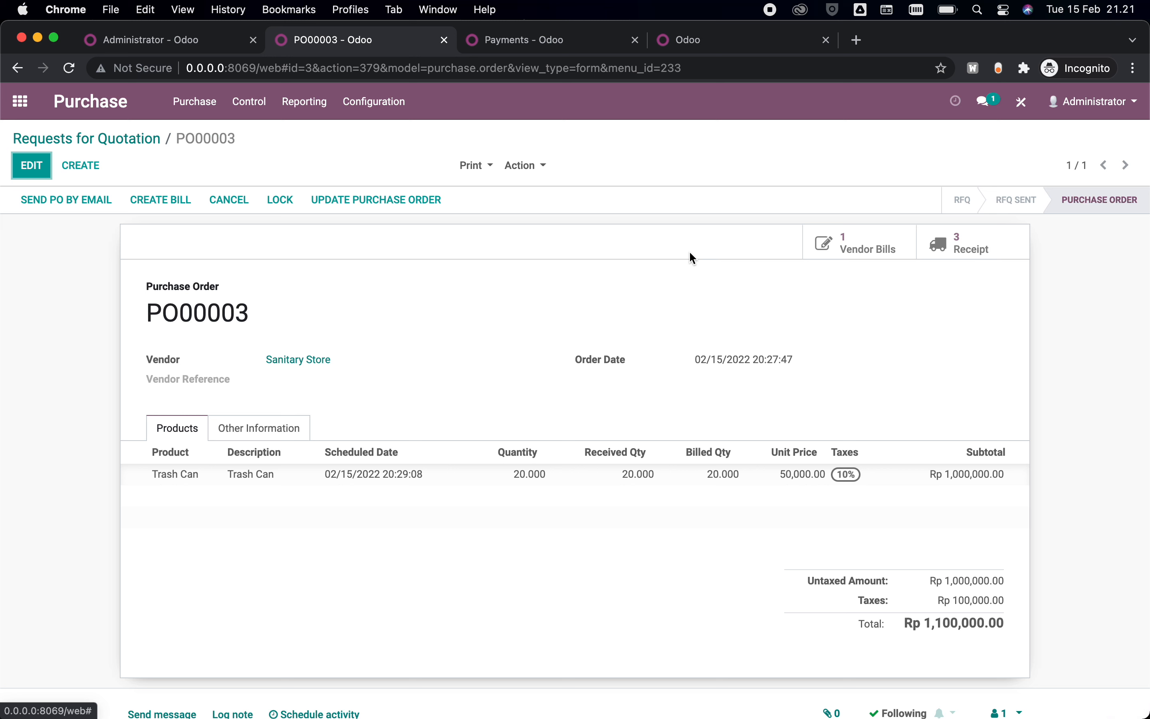
click(881, 246)
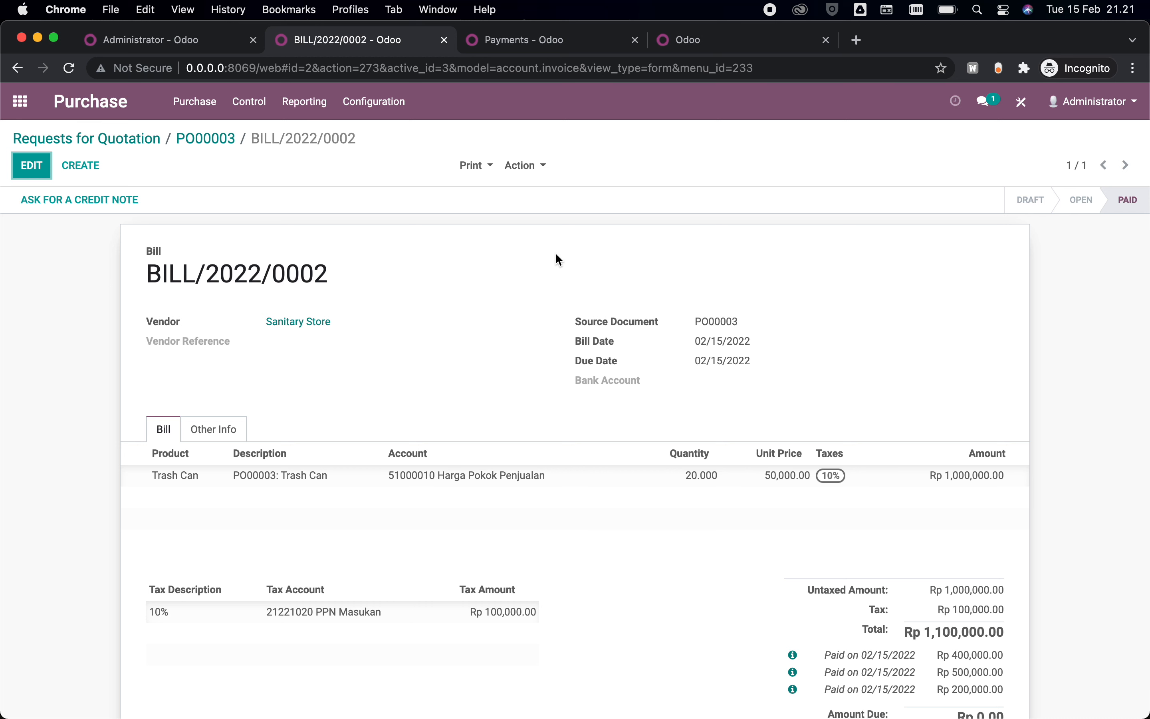
scroll(559, 259, down, 5)
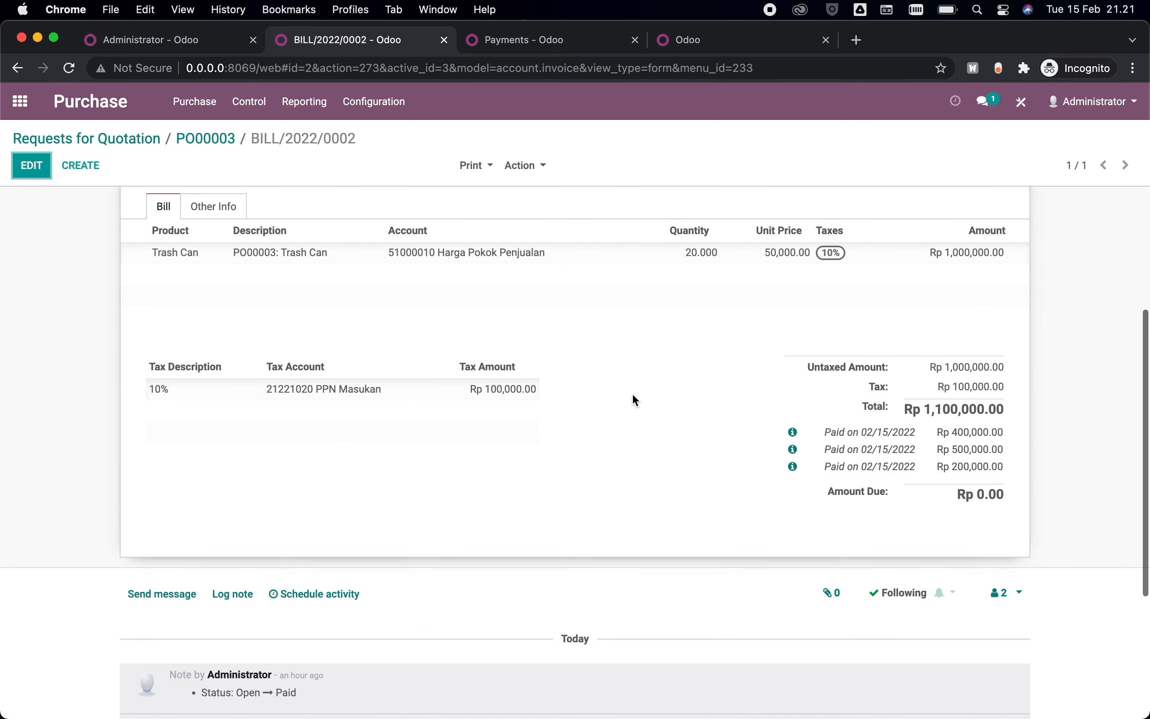
scroll(636, 401, up, 1)
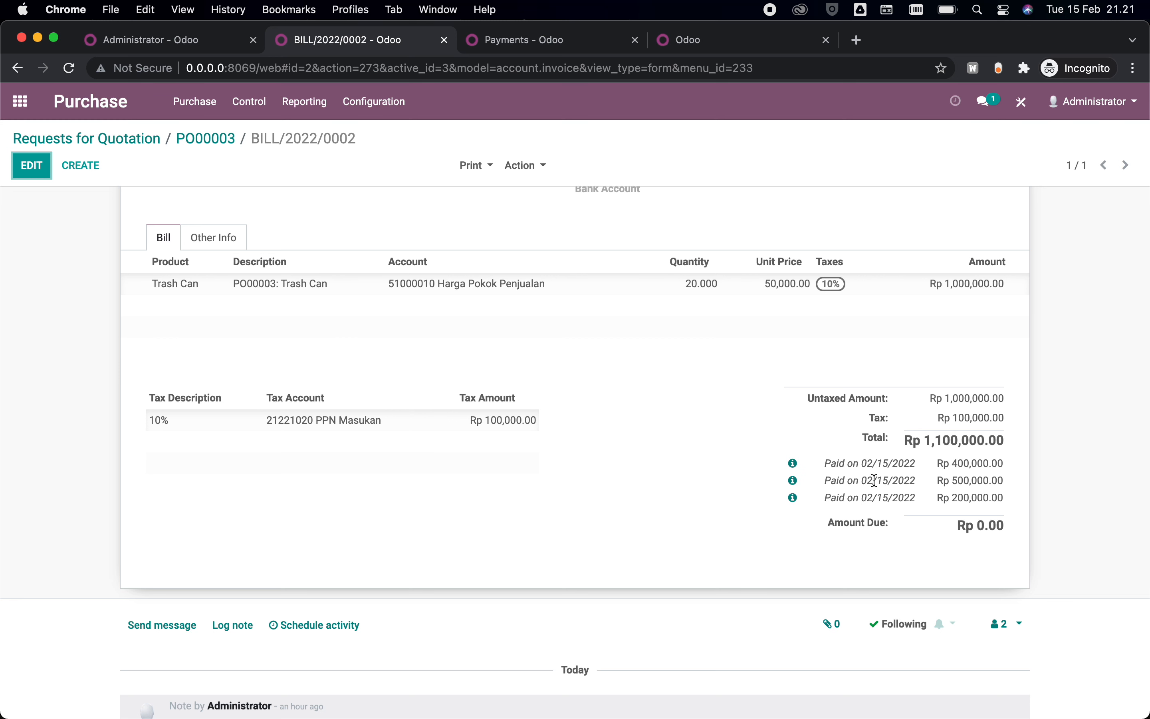
scroll(790, 557, up, 1)
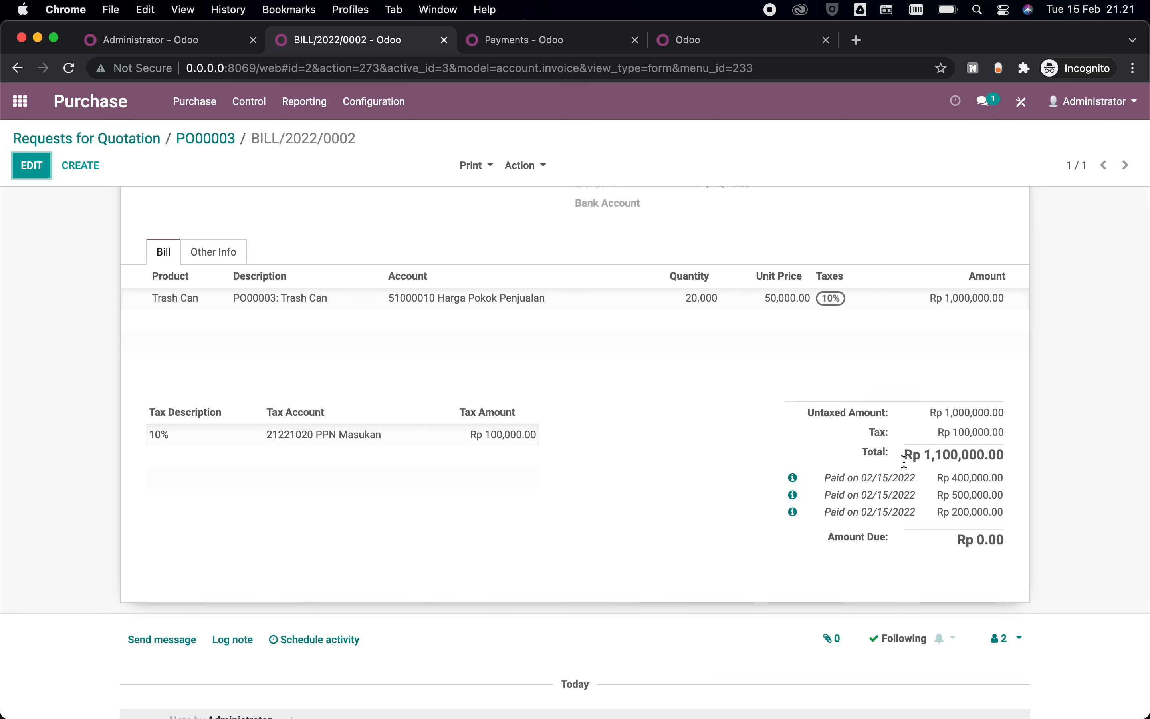
View the vendor payments list and open the bill's Rp 400,000.00 payment record to check its partner
click(553, 50)
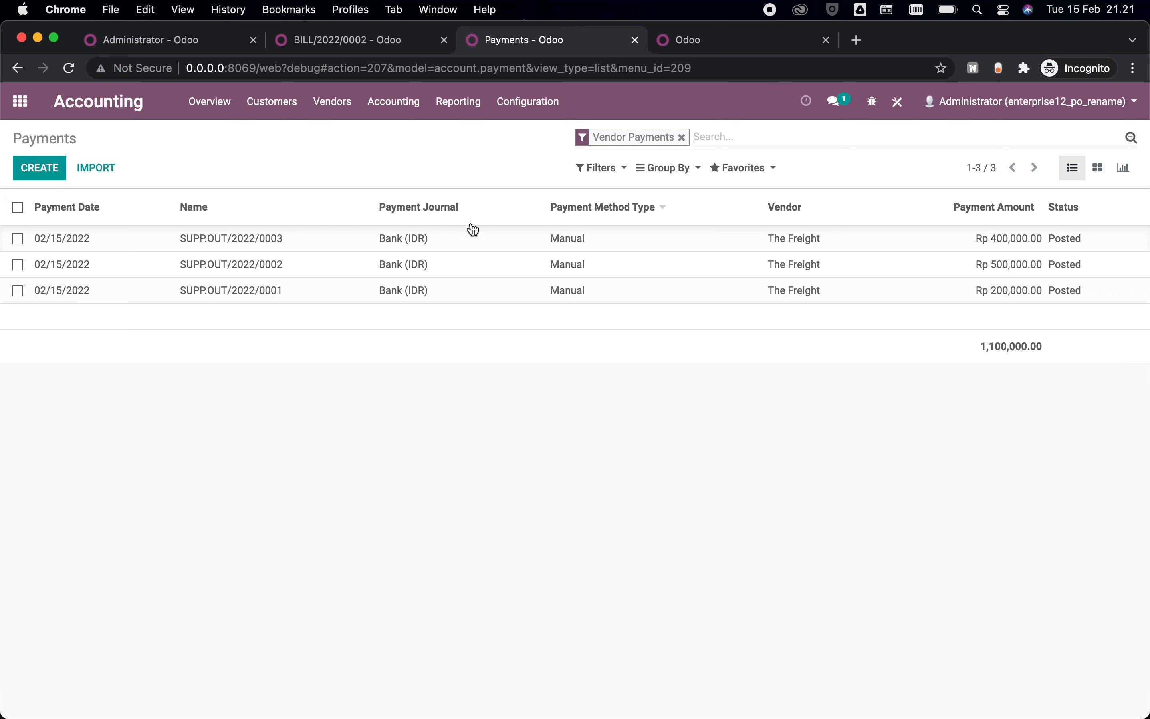
click(368, 43)
click(793, 479)
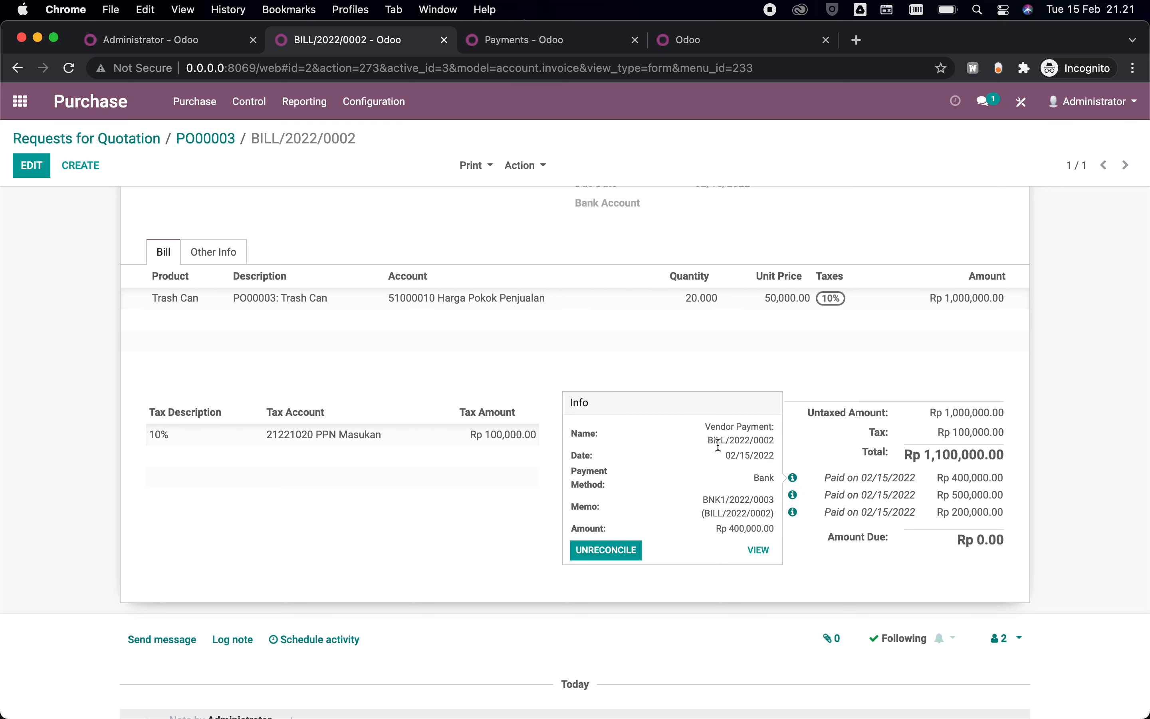
click(759, 551)
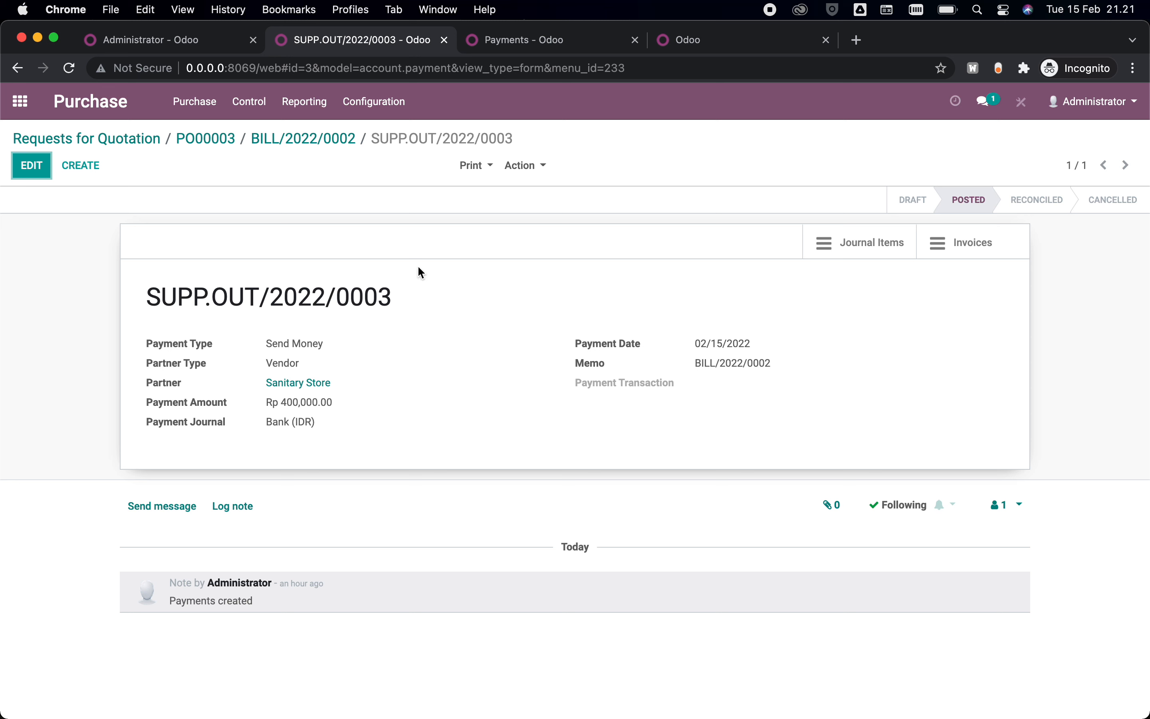
Return from the payment record to the vendor bill and refresh the vendor payments list to check the vendors
click(509, 46)
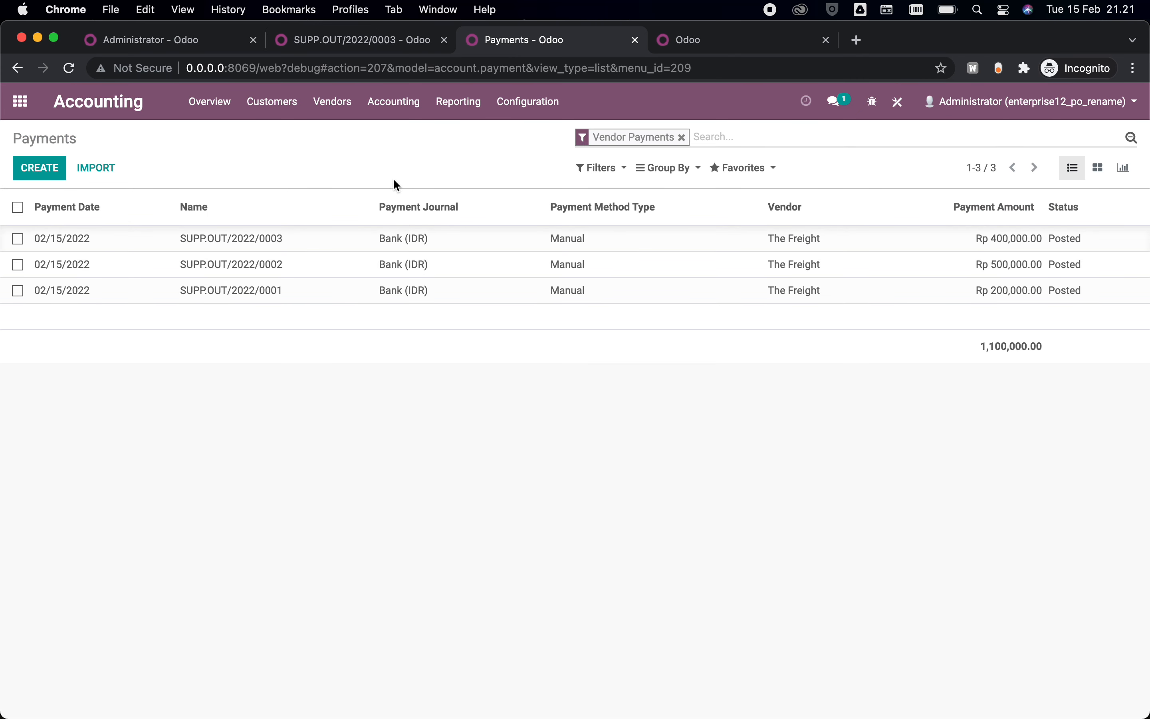
click(385, 47)
click(265, 143)
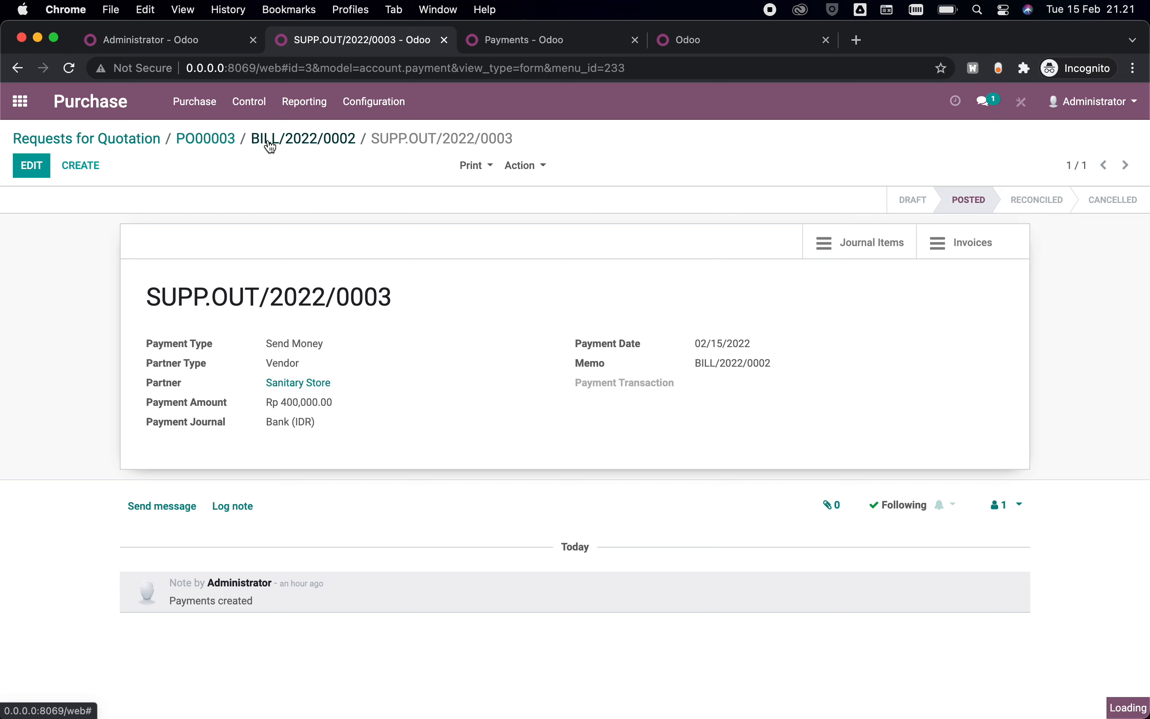
click(509, 48)
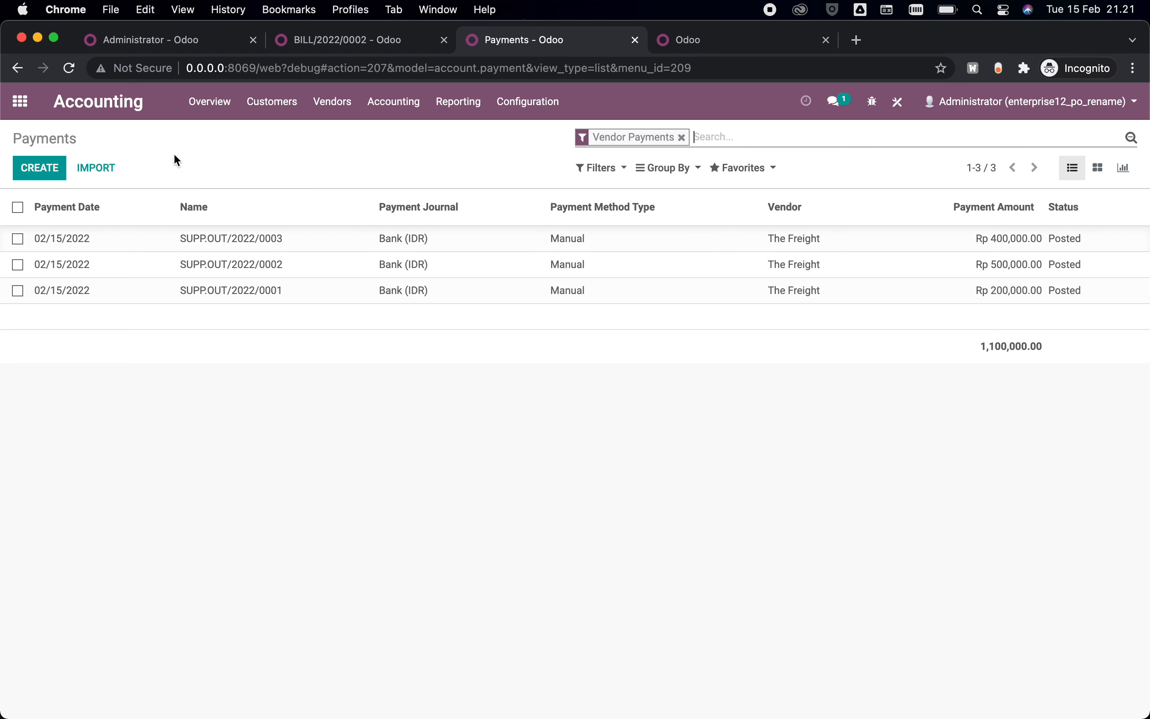
click(70, 69)
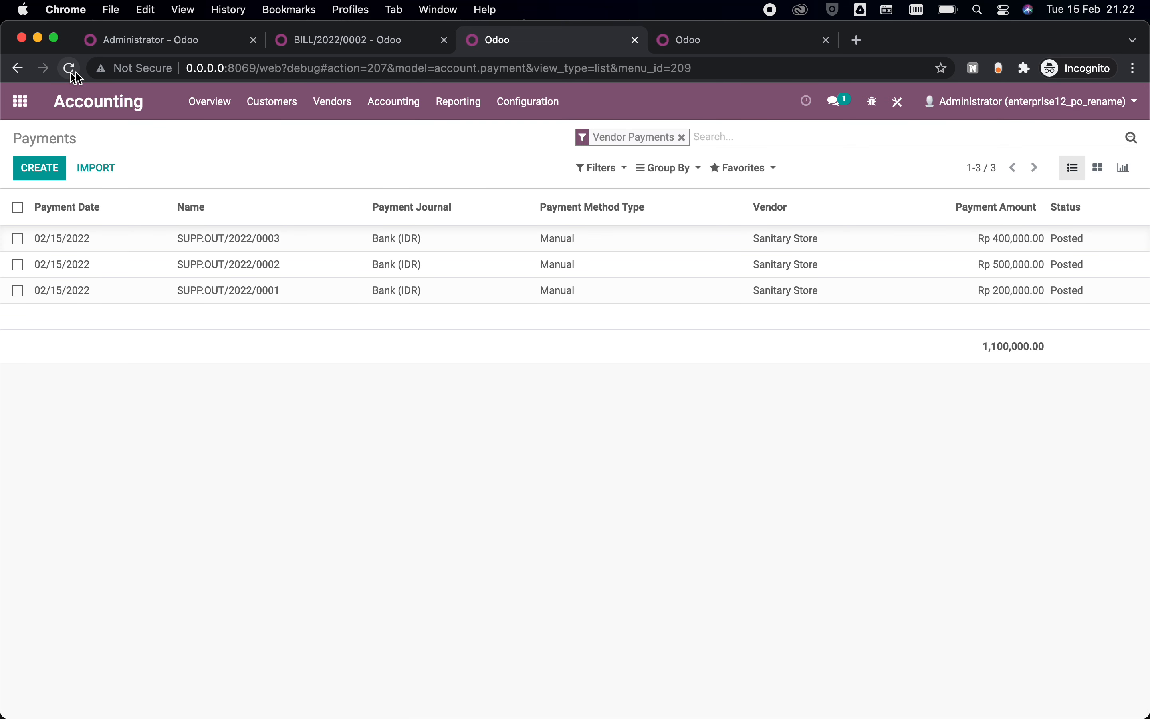
Run Update Purchase Order again on the Trash Can purchase order and return to the vendor payments list
click(382, 40)
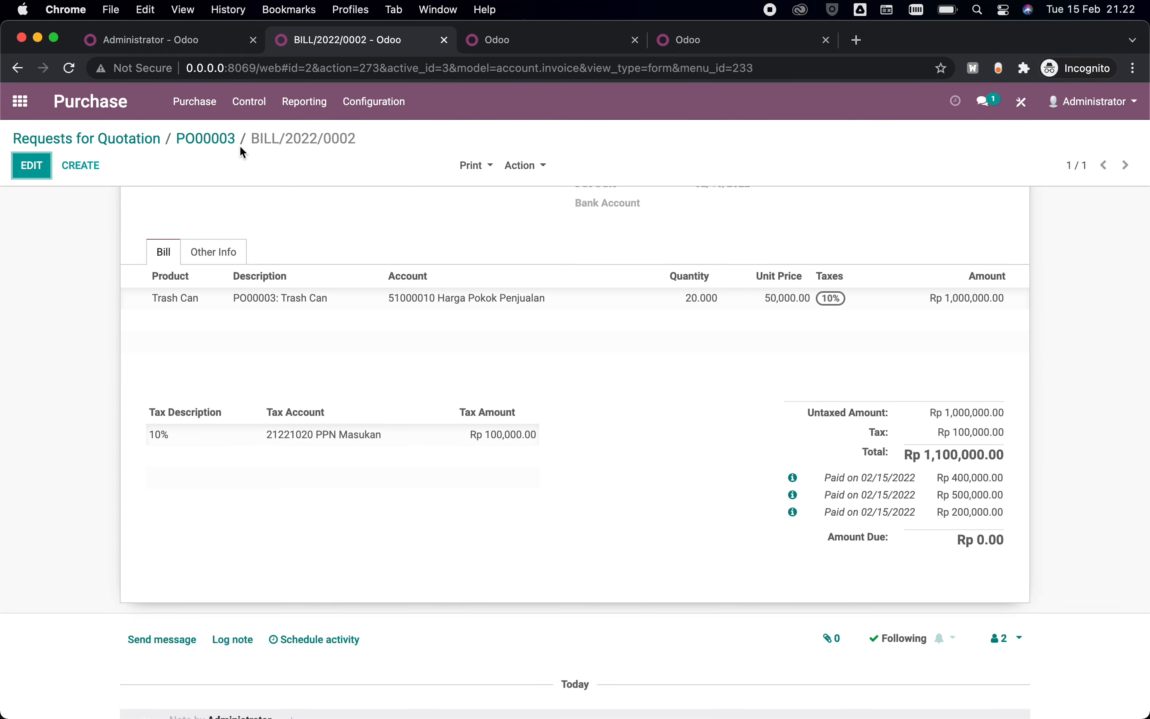
click(224, 142)
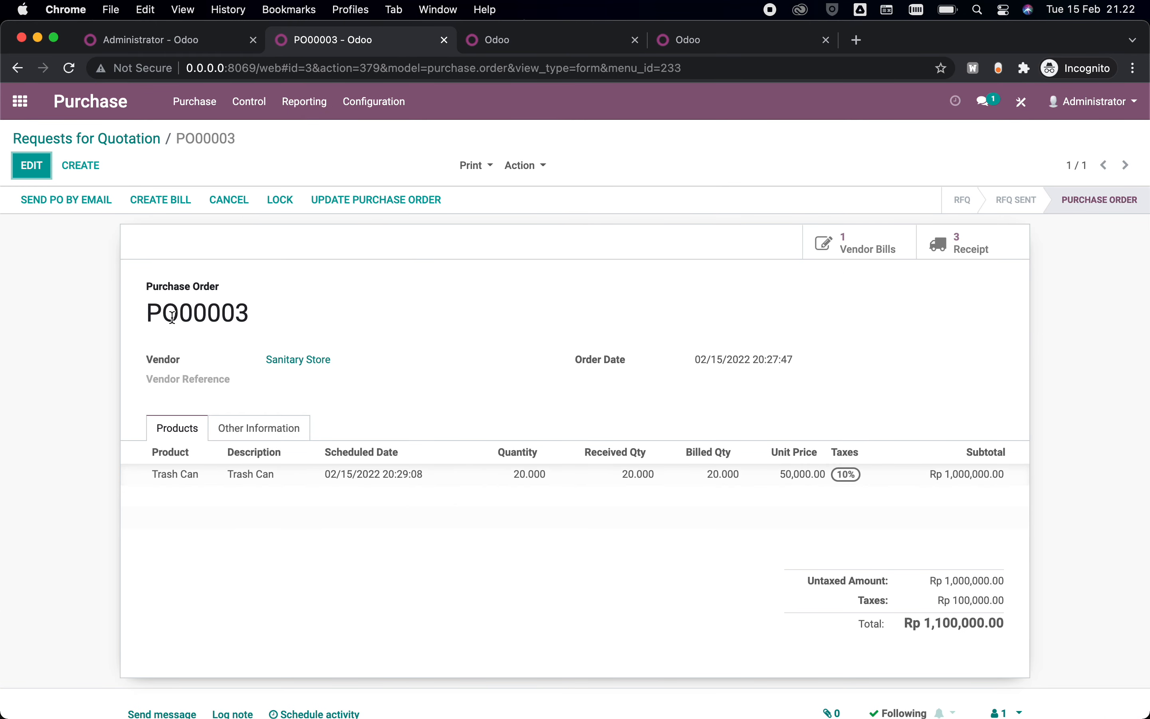
click(373, 199)
click(572, 39)
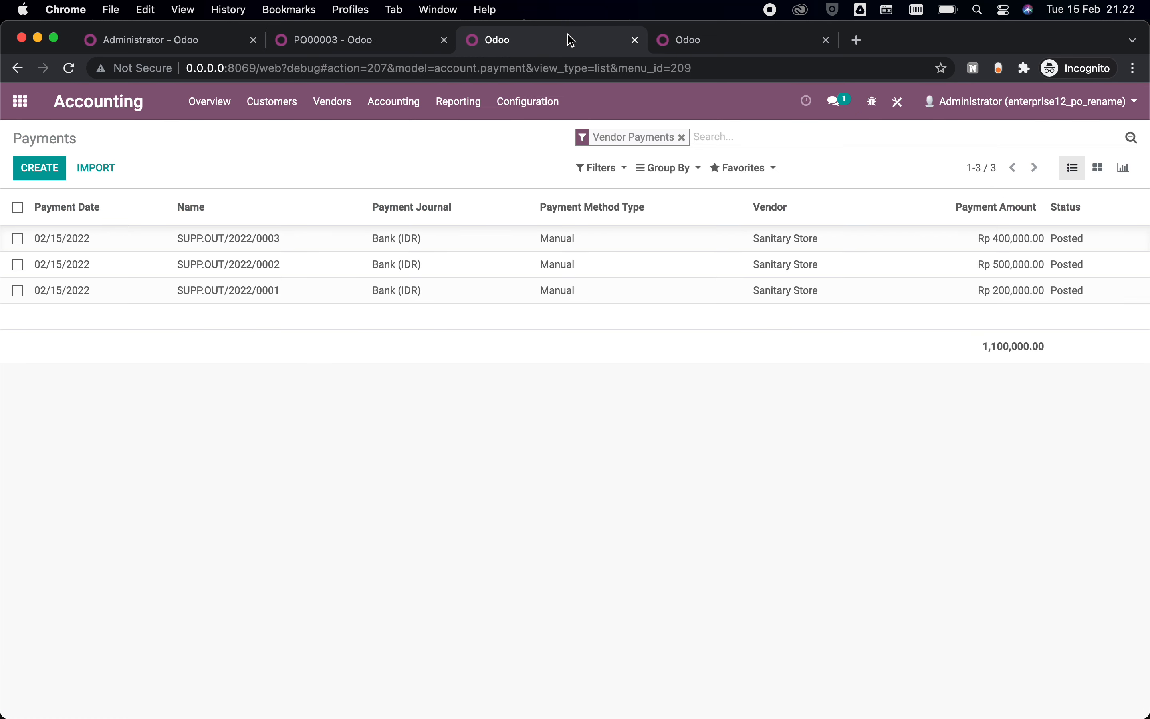
Review the partners in the General Ledger for Feb 2022 and reload the report to get the updated entries
click(718, 51)
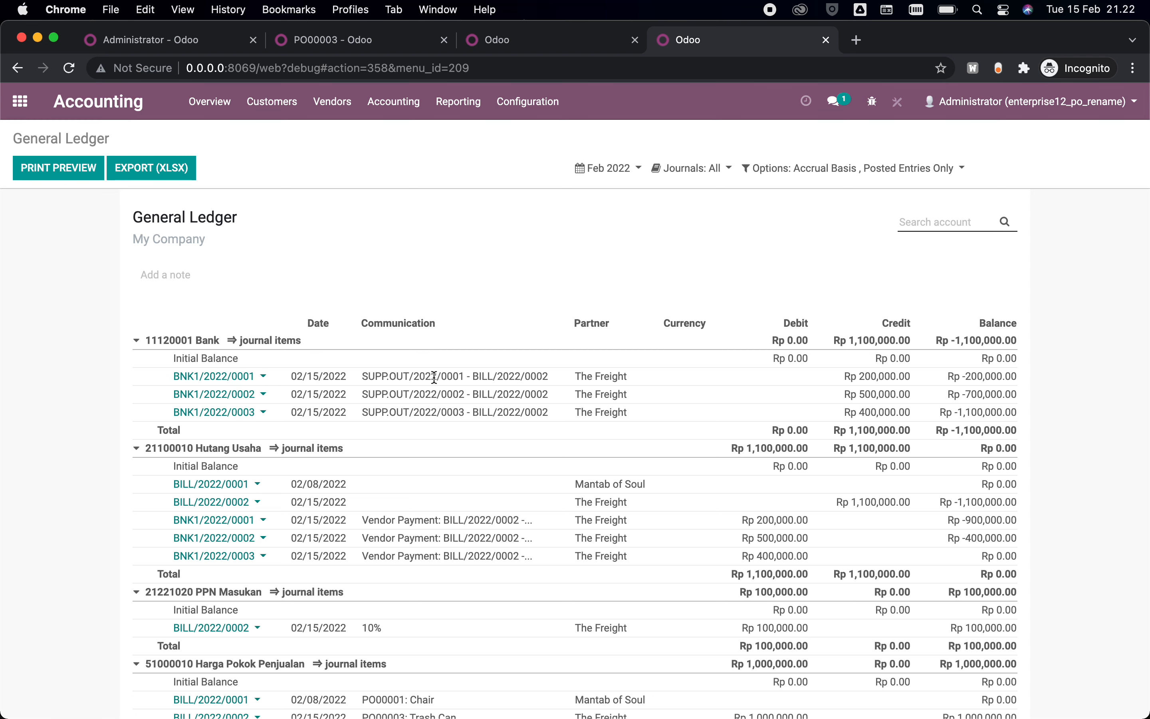
scroll(432, 376, down, 5)
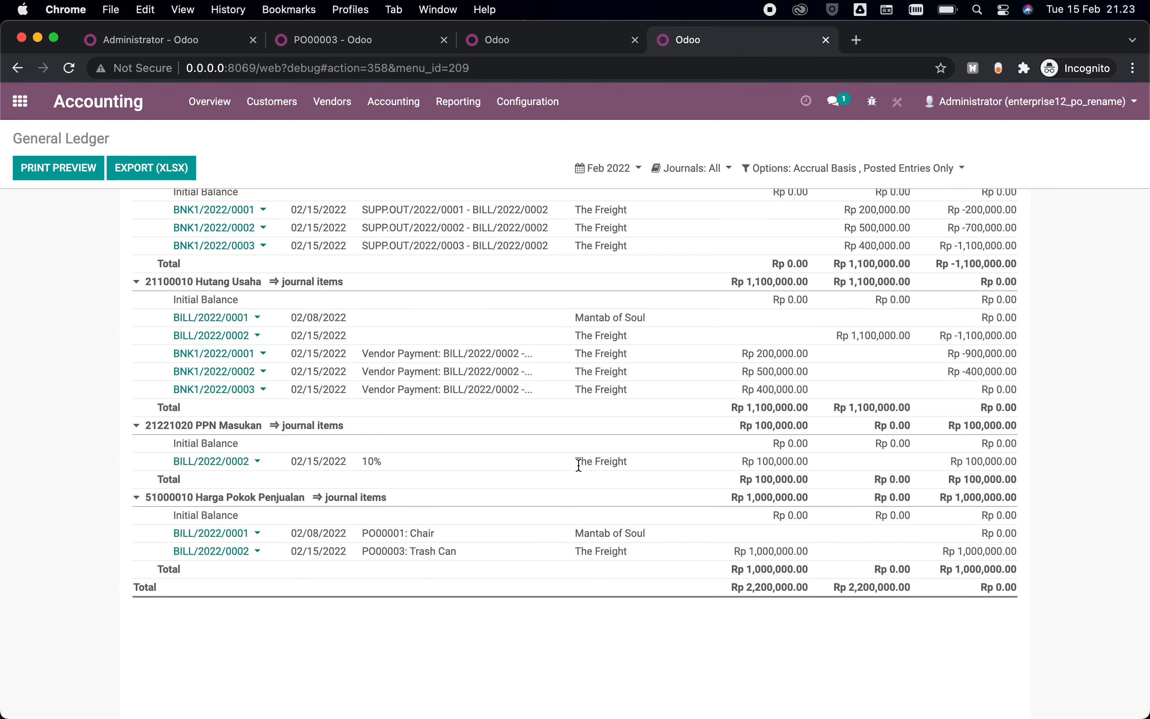
scroll(581, 462, up, 5)
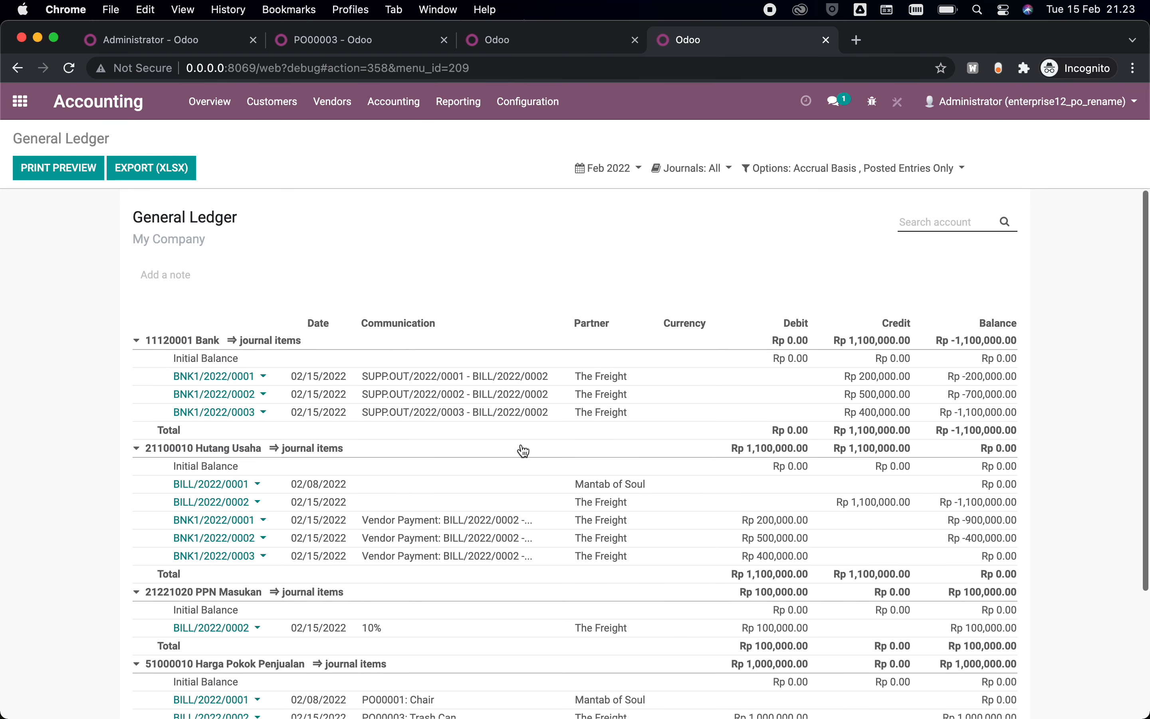
click(69, 68)
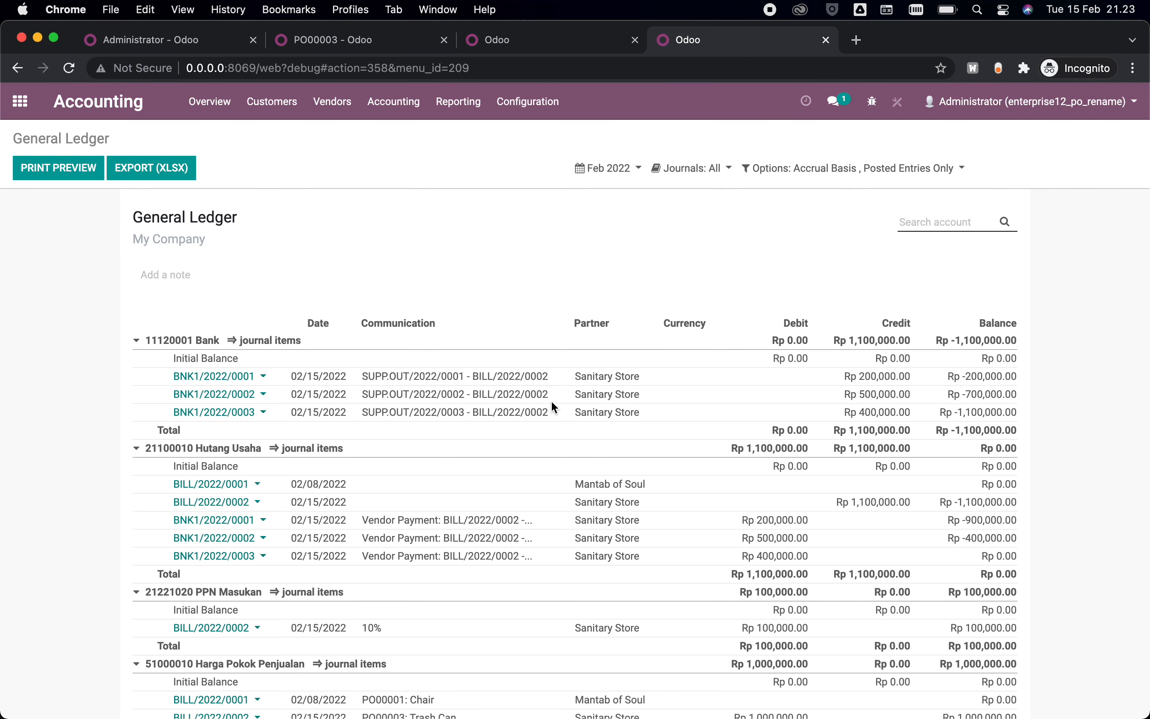
Review the partners across the reloaded General Ledger and open the journal items of the Rp 400,000.00 vendor payment
scroll(593, 376, down, 3)
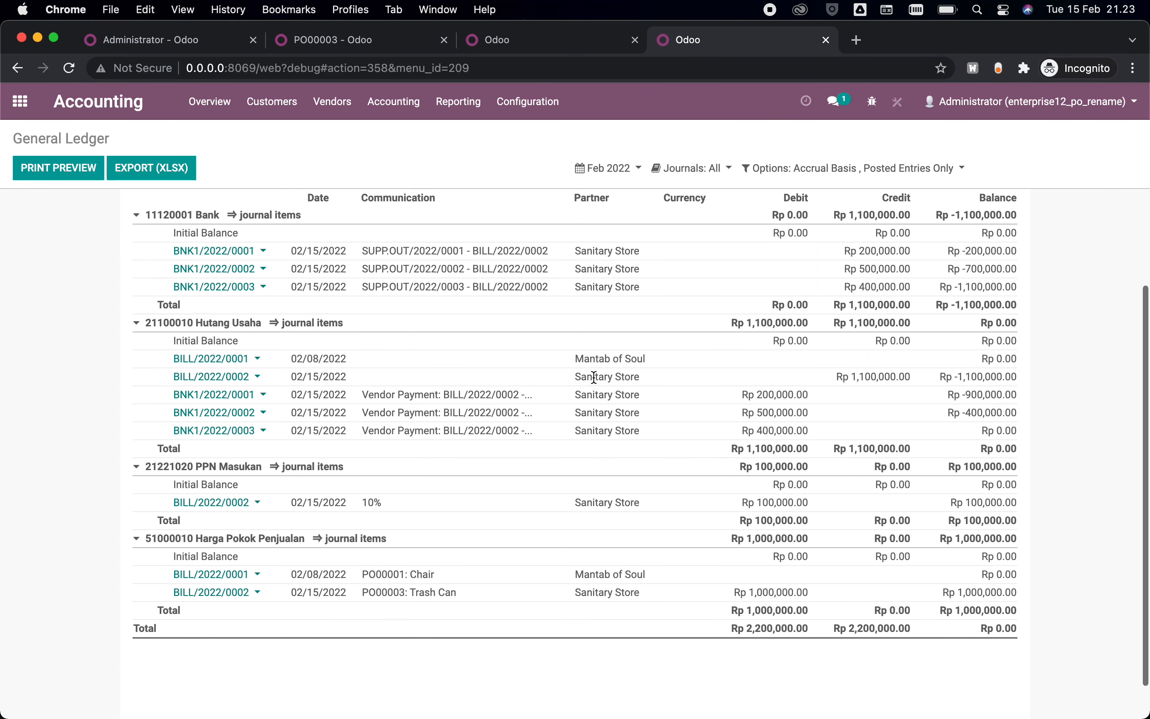
scroll(616, 468, up, 3)
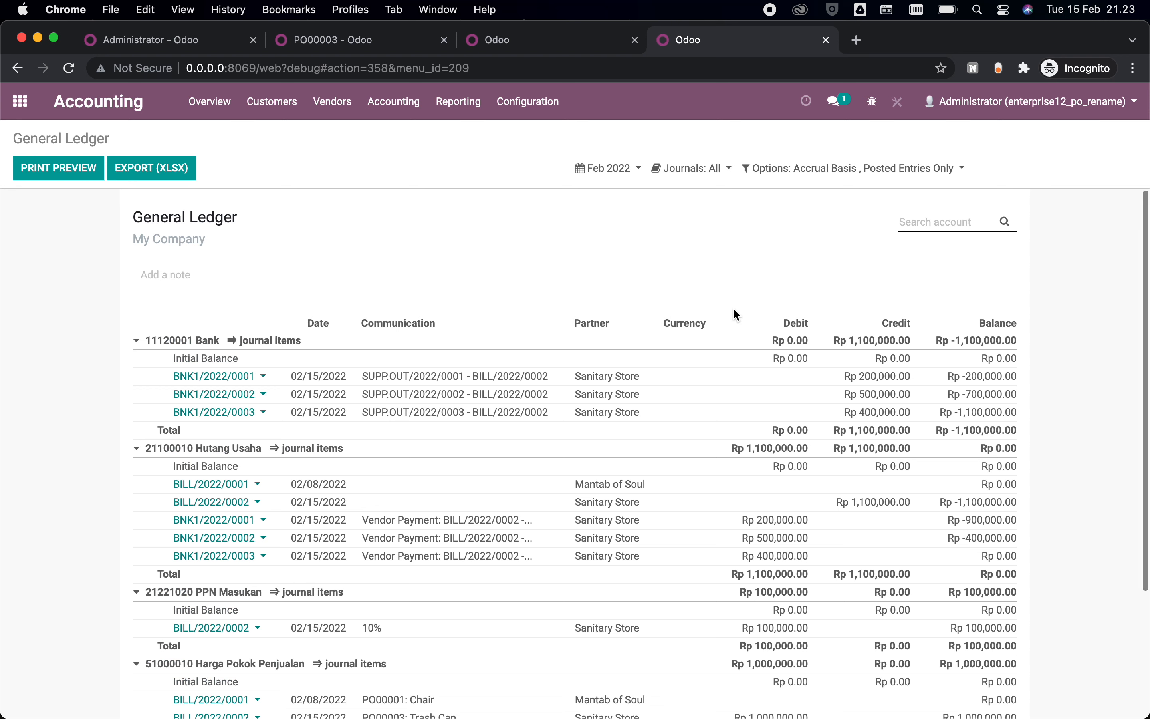
click(519, 47)
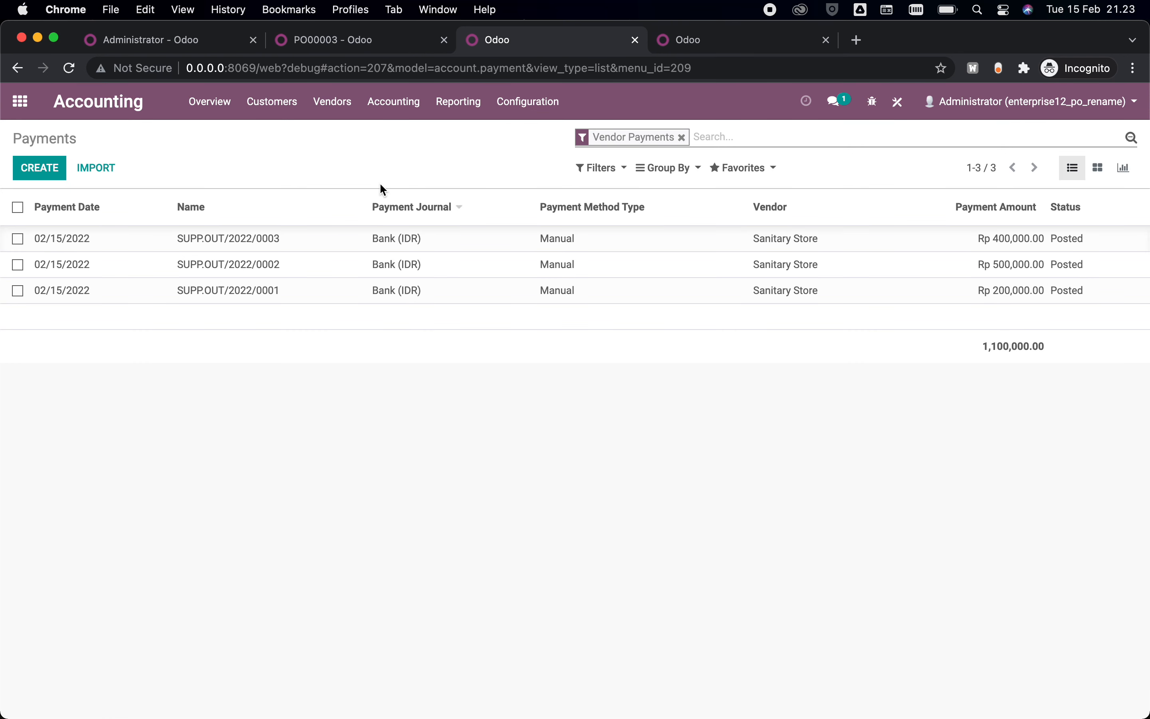
click(345, 243)
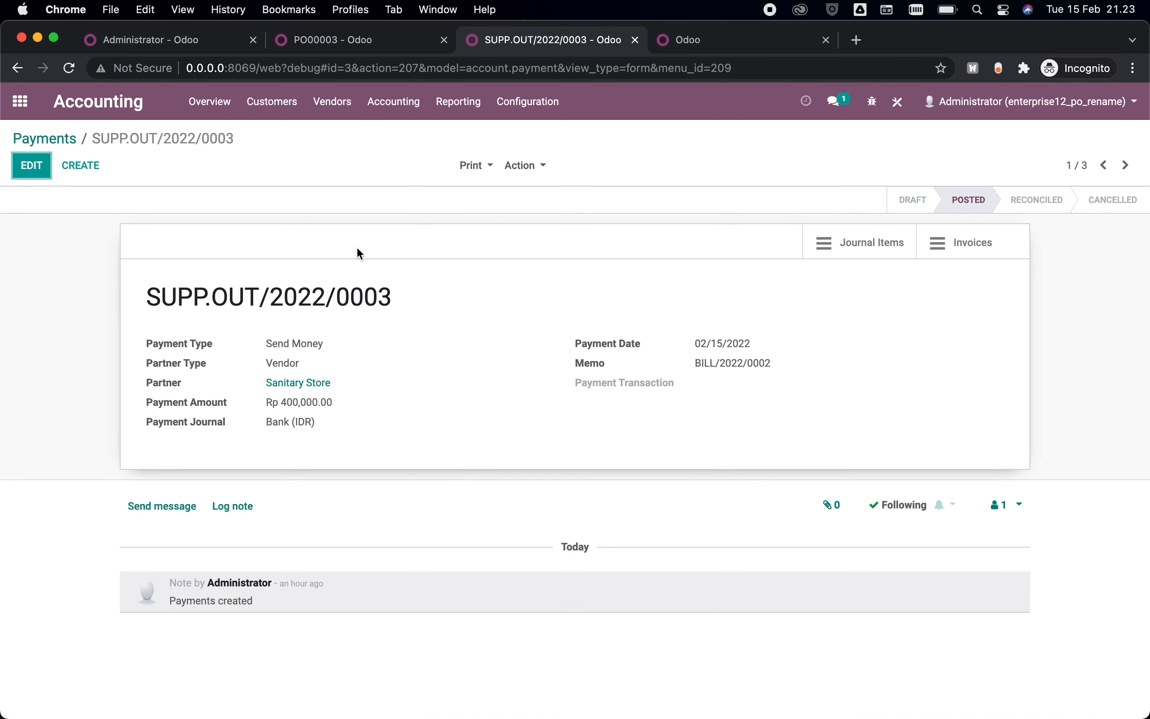
click(862, 256)
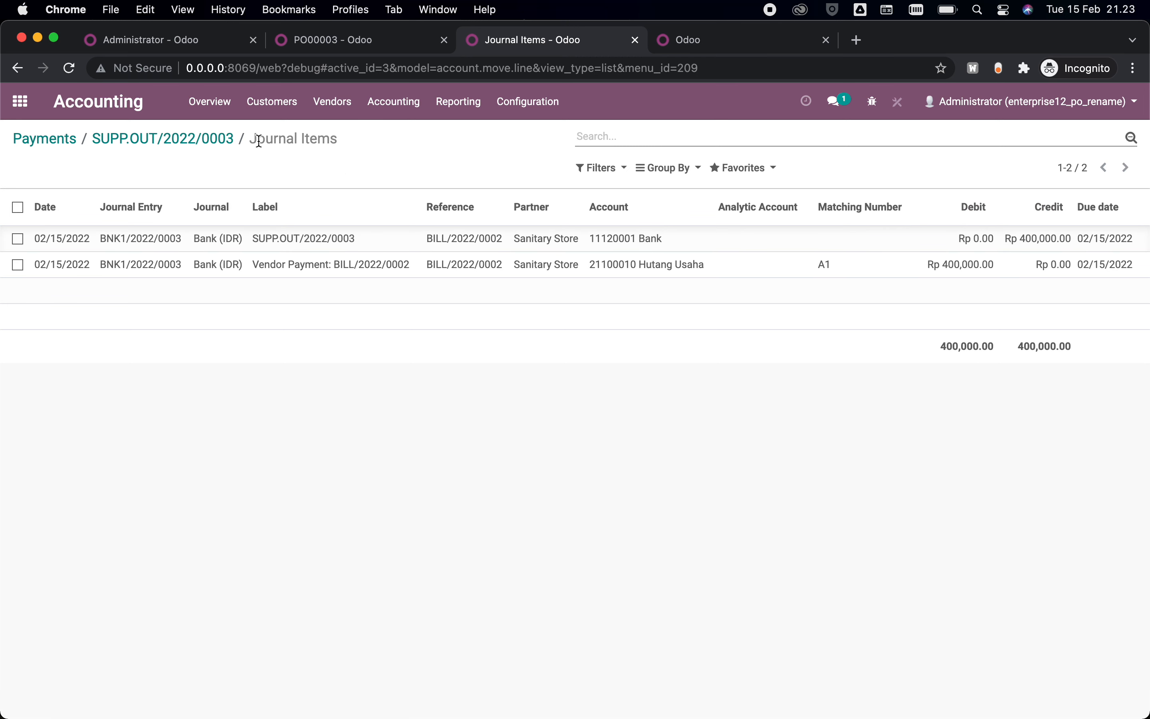
Recheck the payment's journal items against the General Ledger and return to the Trash Can purchase order
click(228, 138)
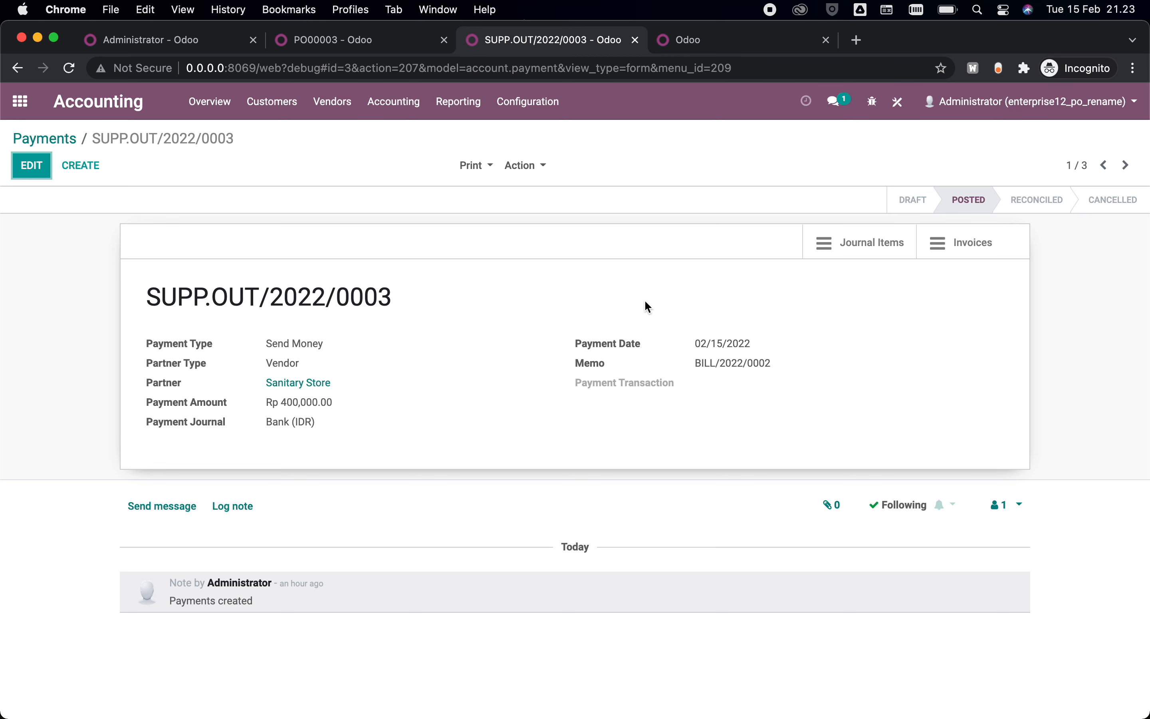
click(863, 243)
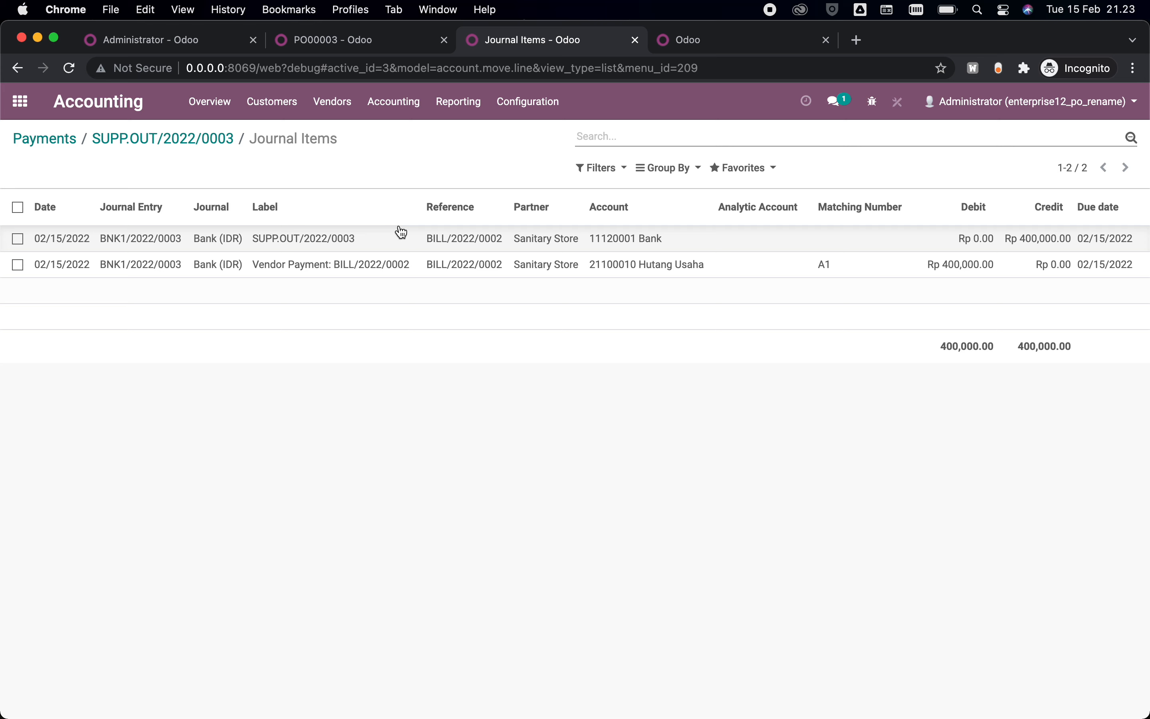
click(707, 49)
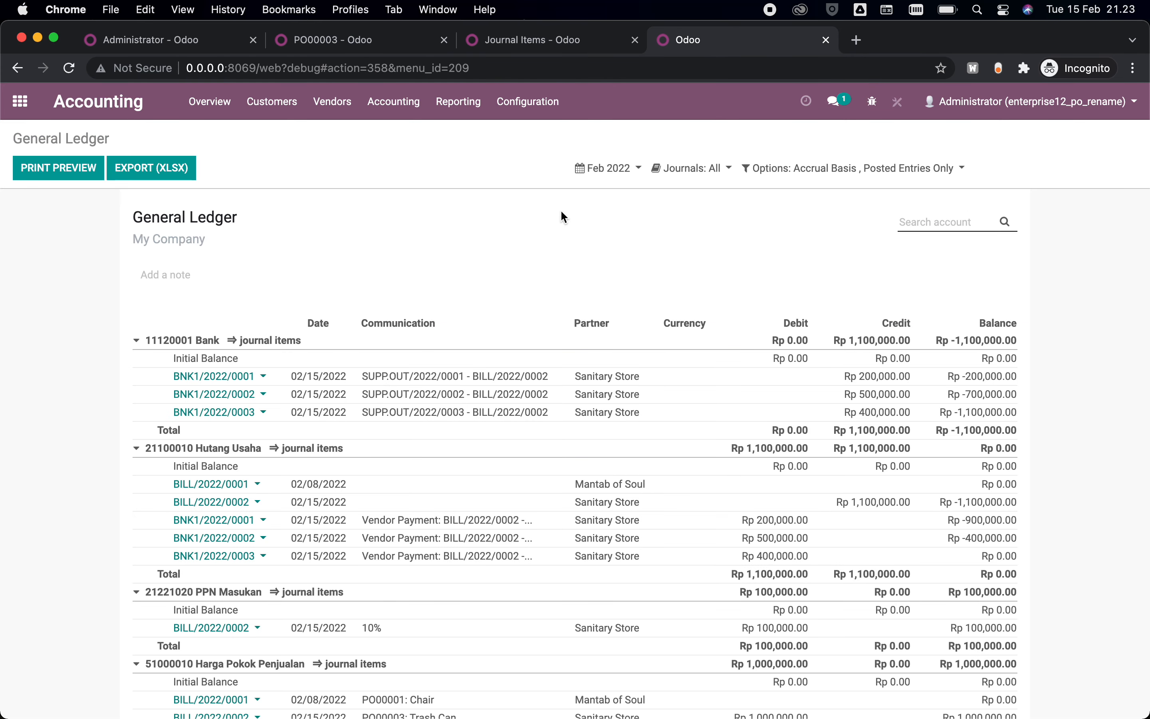
click(559, 42)
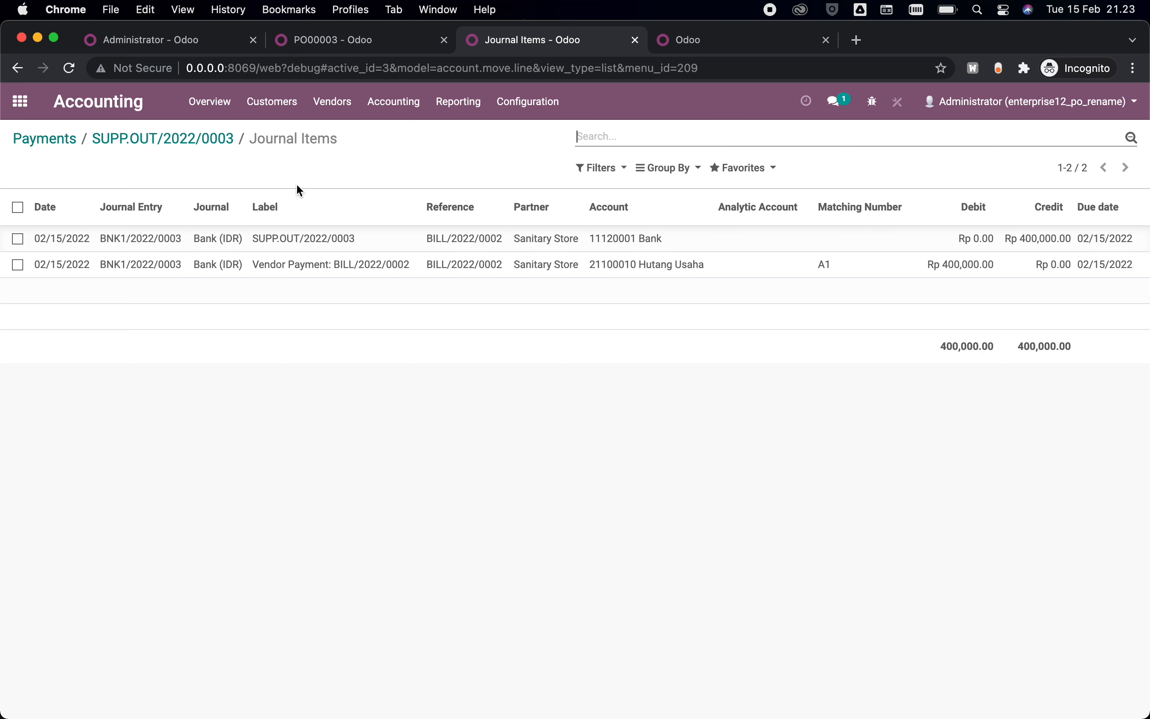
click(212, 138)
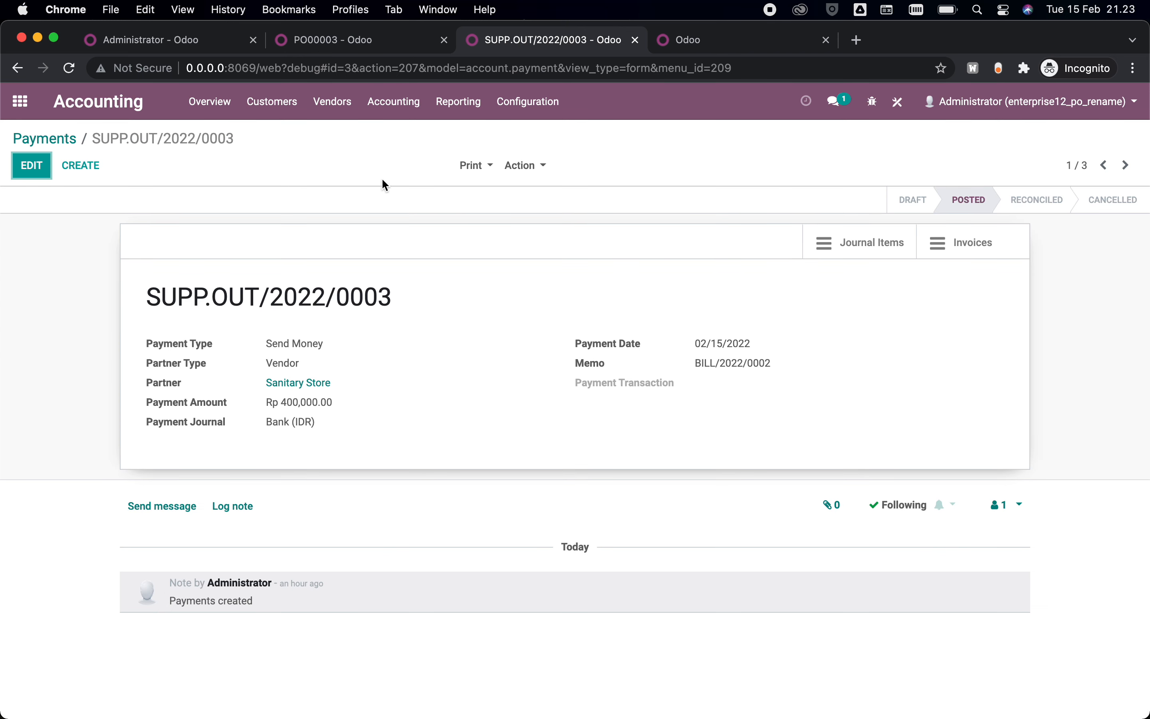
click(363, 42)
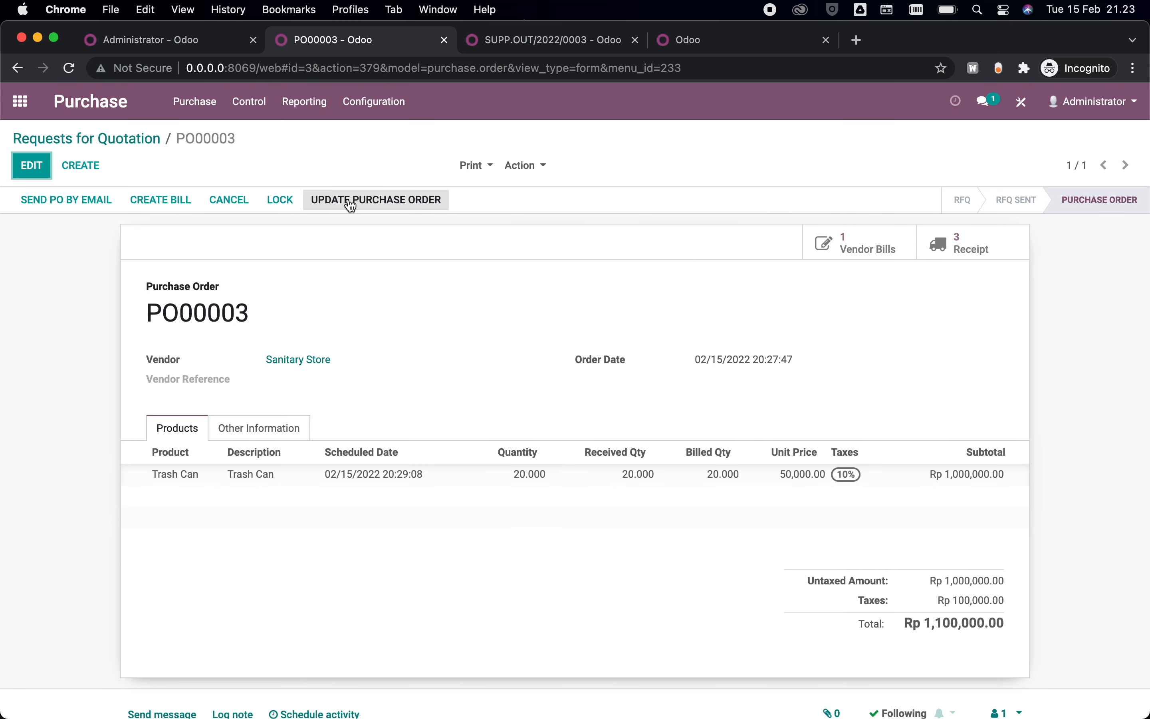